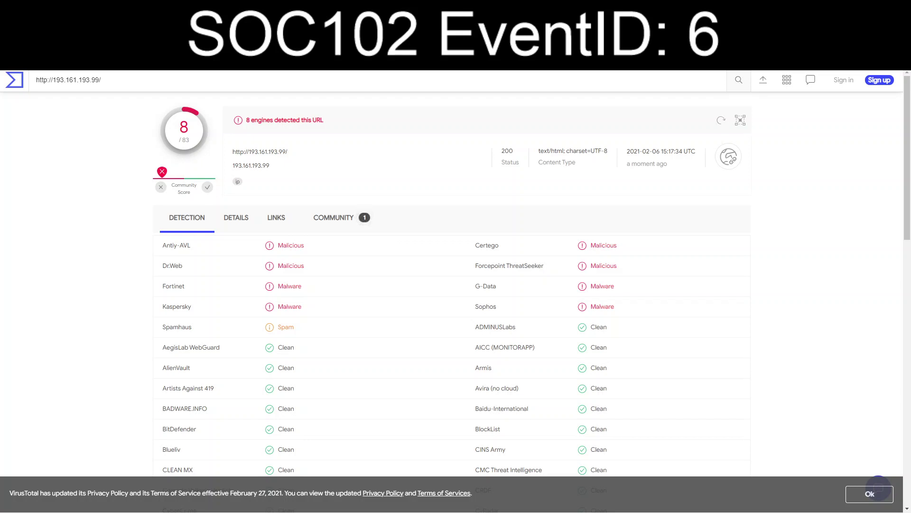
pyautogui.click(364, 216)
pyautogui.click(276, 217)
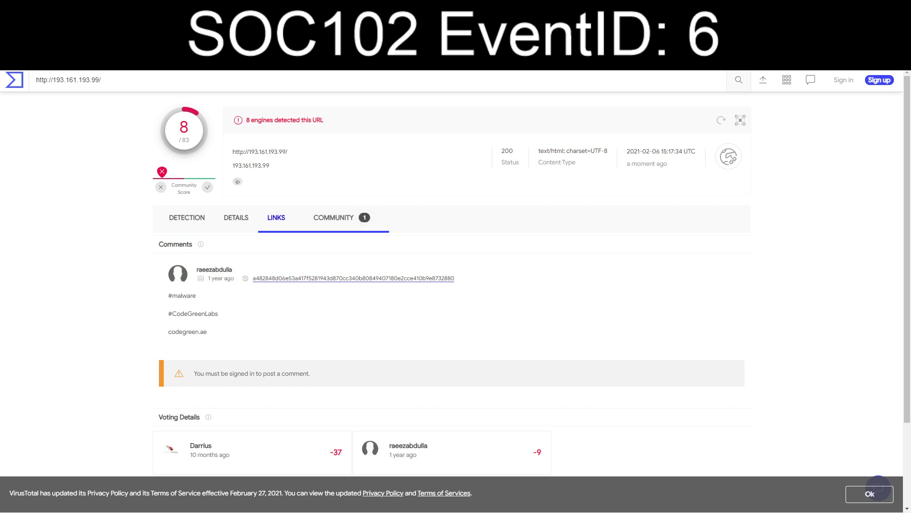
pyautogui.click(187, 217)
pyautogui.click(236, 217)
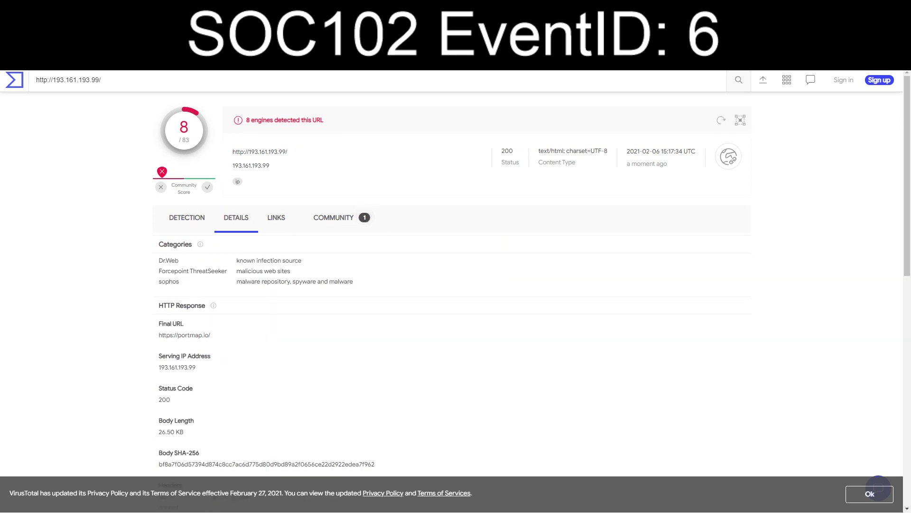
pyautogui.scroll(-1, 365, 217)
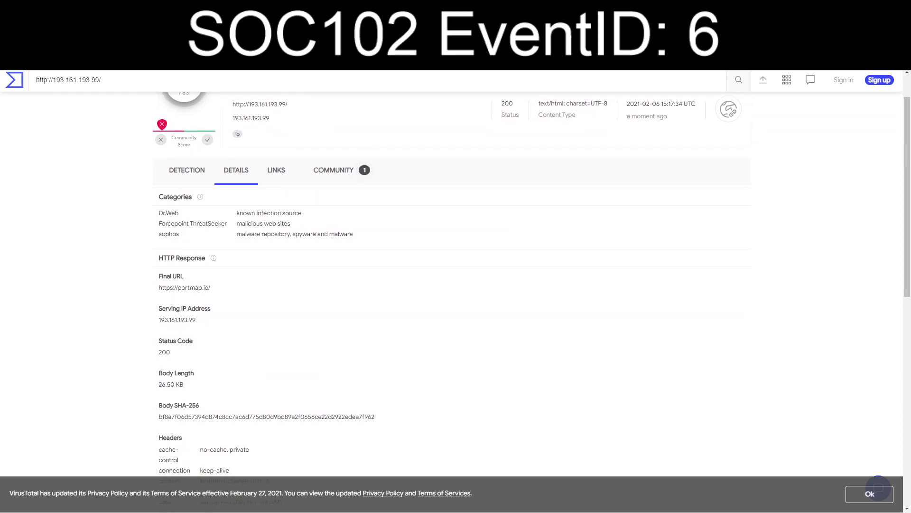
pyautogui.scroll(-5, 455, 285)
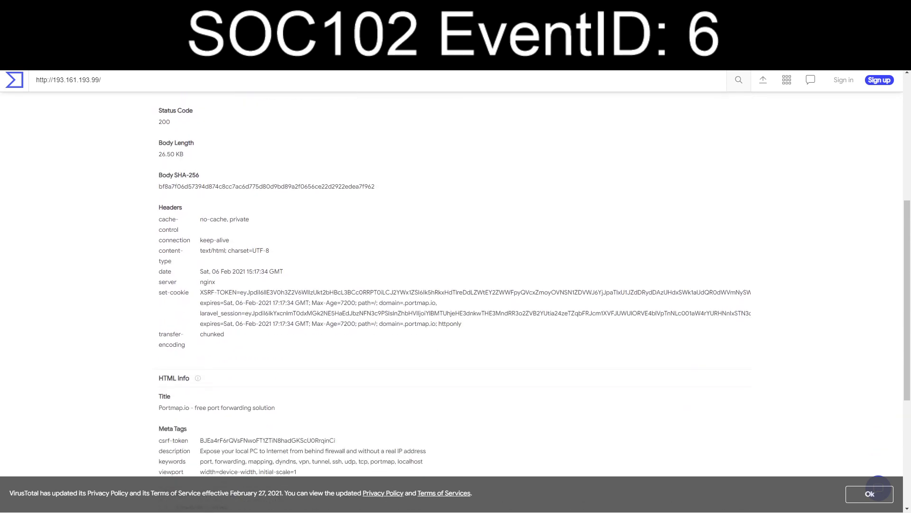
pyautogui.scroll(-5, 455, 284)
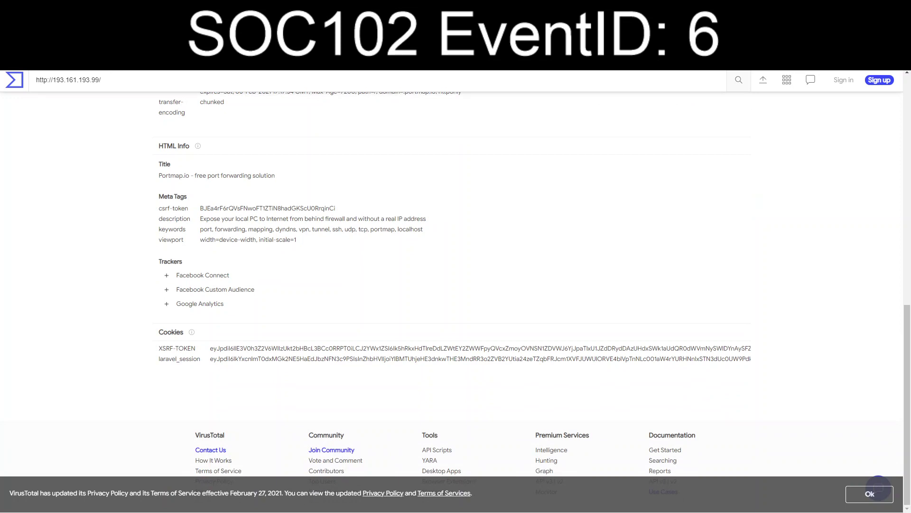
pyautogui.scroll(10, 456, 285)
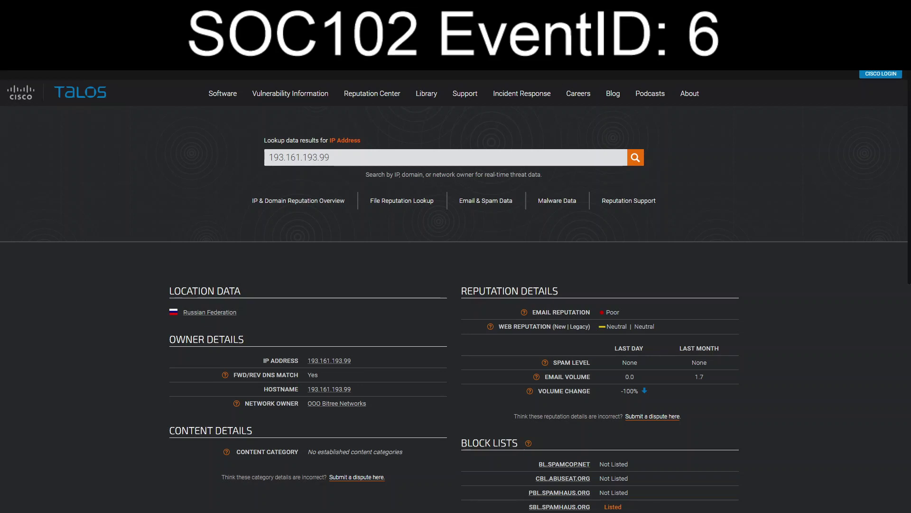
# Step: Switch to the Cisco Talos lookup of 193.161.193.99 and check its reputation details, block lists and related IP addresses
pyautogui.scroll(-3, 456, 291)
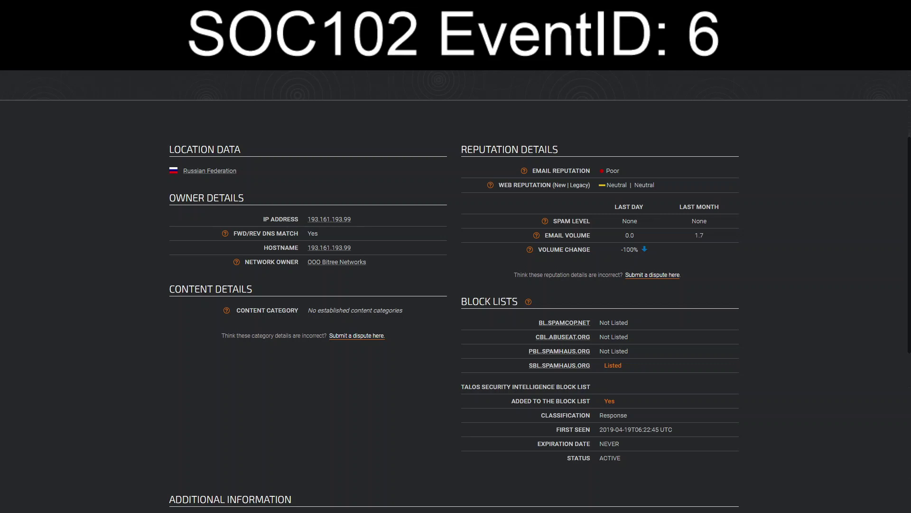
pyautogui.scroll(-6, 456, 292)
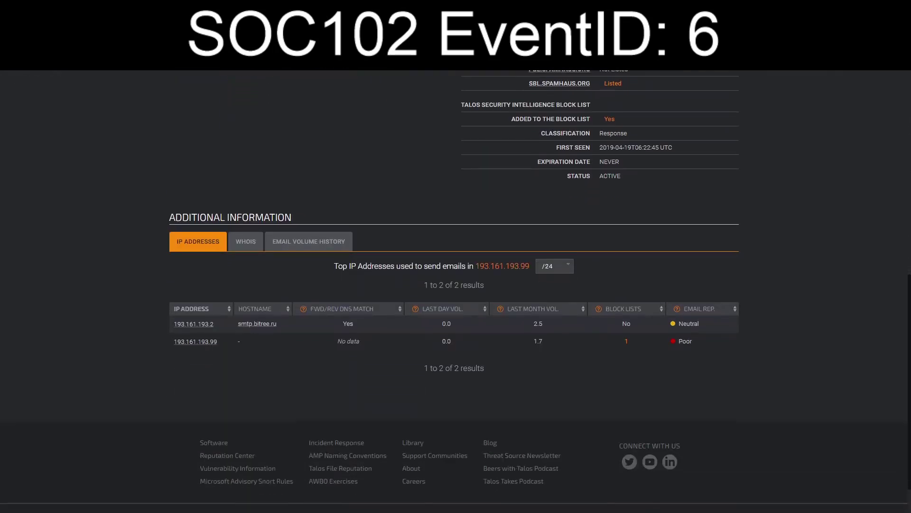
pyautogui.scroll(10, 455, 284)
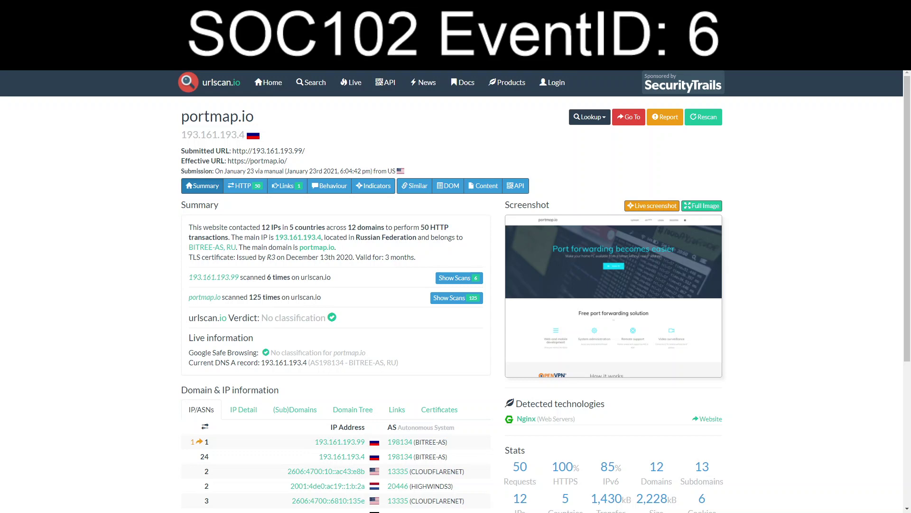
# Step: Switch to the urlscan.io report for 193.161.193.99 and review its summary, IP/ASN list and enlarged page screenshot
pyautogui.scroll(-4, 455, 290)
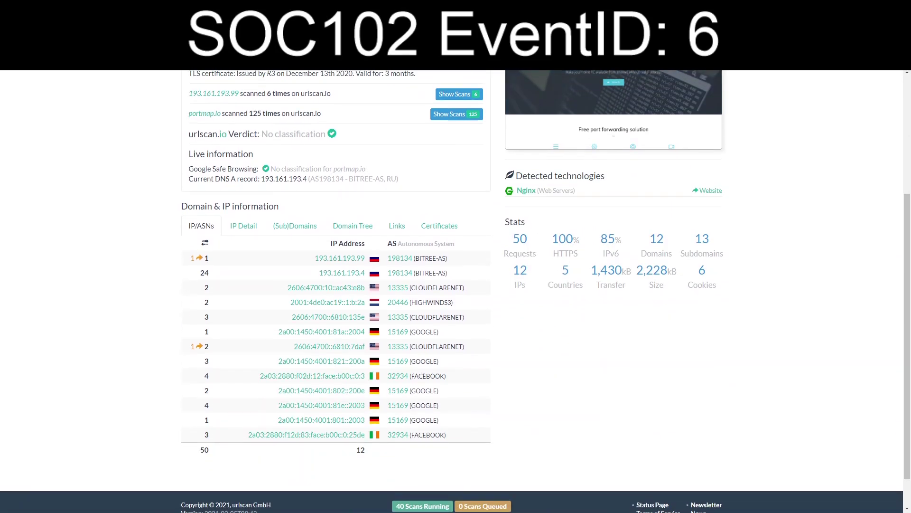
pyautogui.scroll(1, 455, 289)
pyautogui.scroll(3, 456, 289)
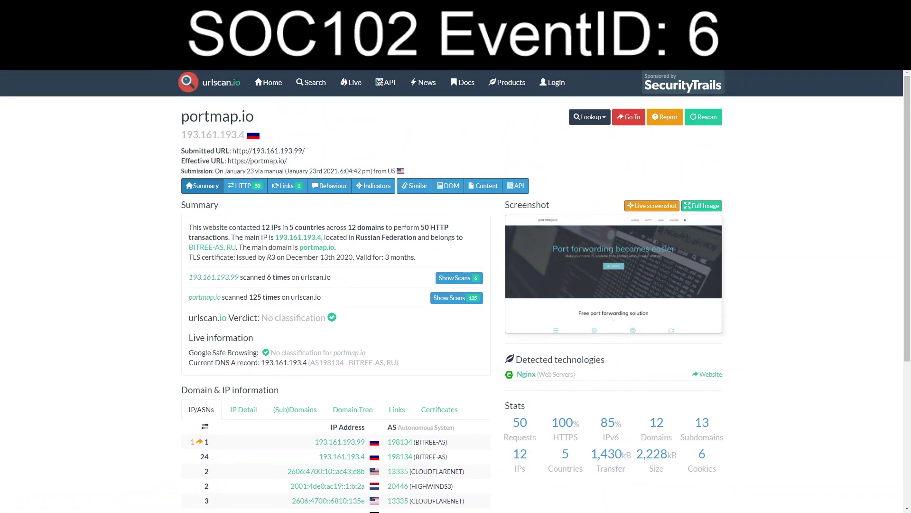
pyautogui.scroll(-3, 455, 289)
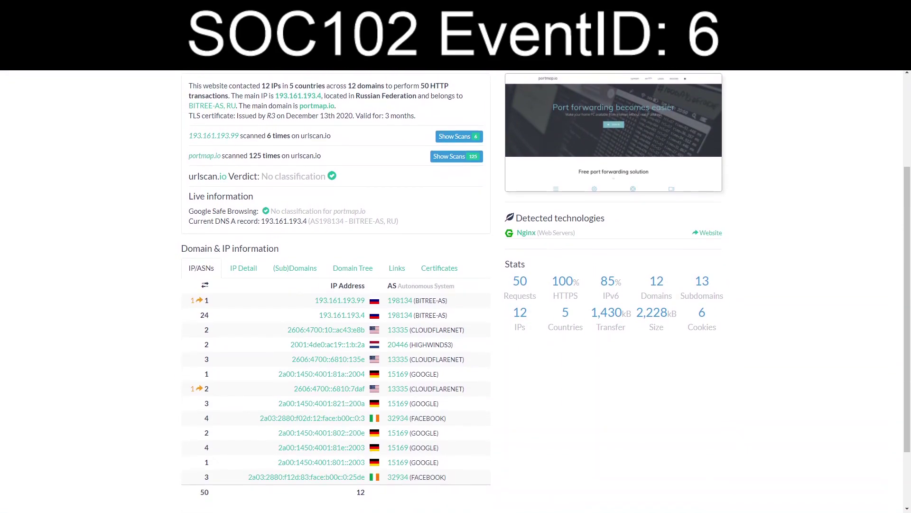
pyautogui.scroll(3, 456, 290)
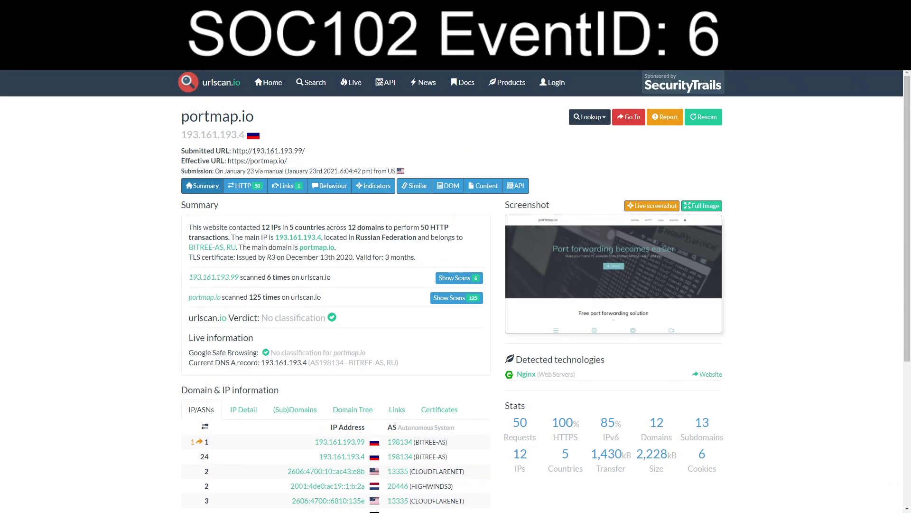
pyautogui.click(614, 284)
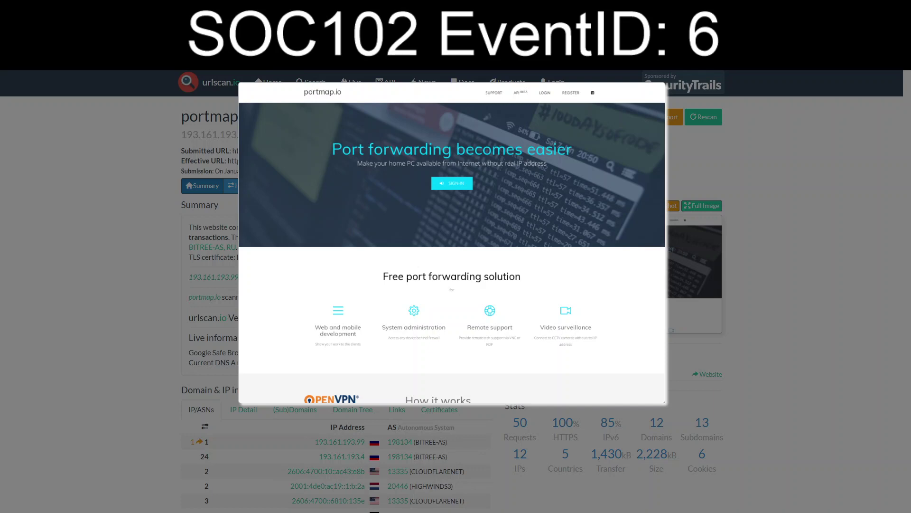
pyautogui.press('Escape')
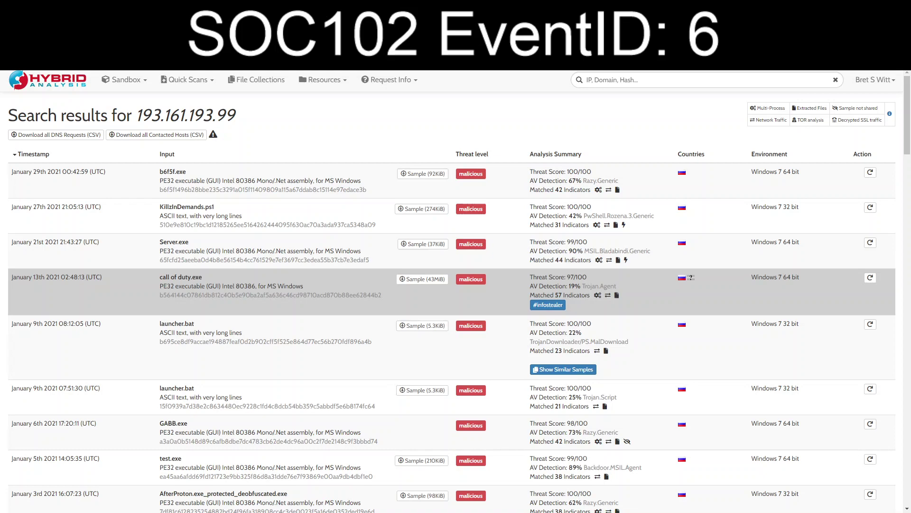
# Step: Switch to the Hybrid Analysis search results for 193.161.193.99 and open the report of the August 29th 2020 sample sir(1).exe
pyautogui.scroll(-20, 691, 277)
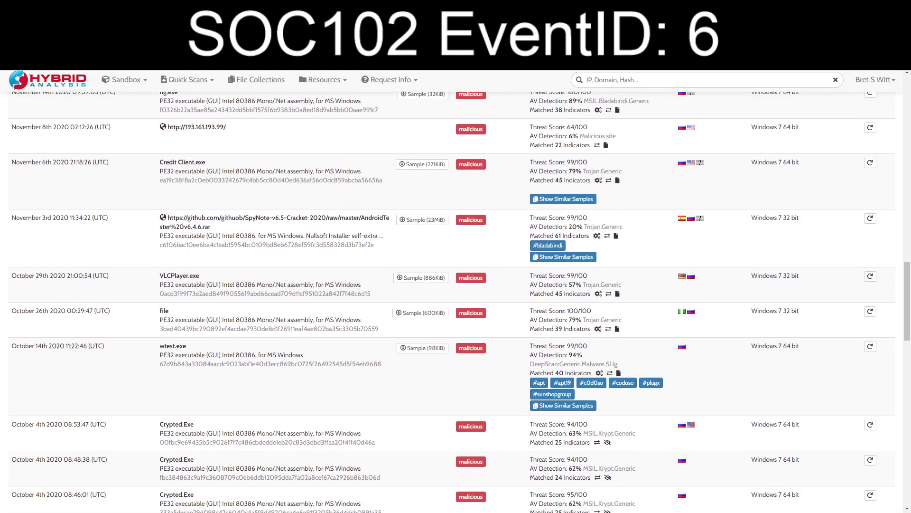
pyautogui.scroll(-15, 690, 277)
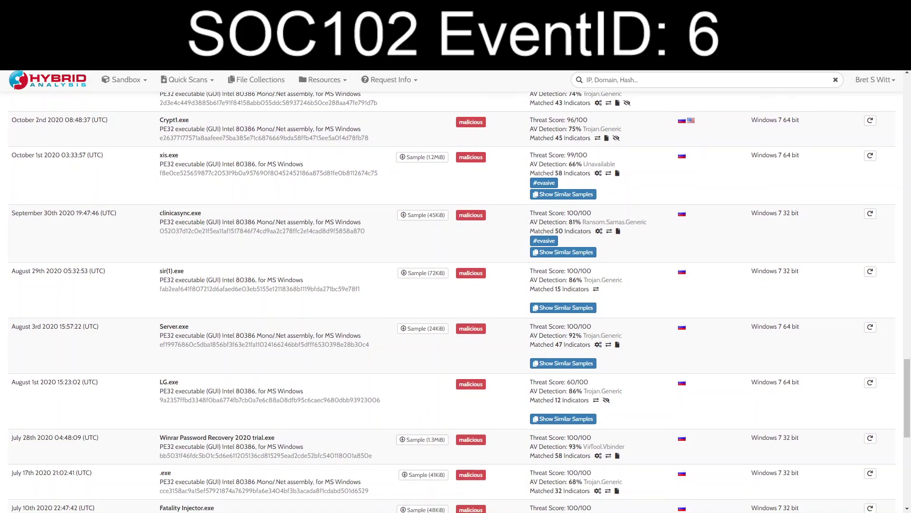
pyautogui.scroll(1, 690, 327)
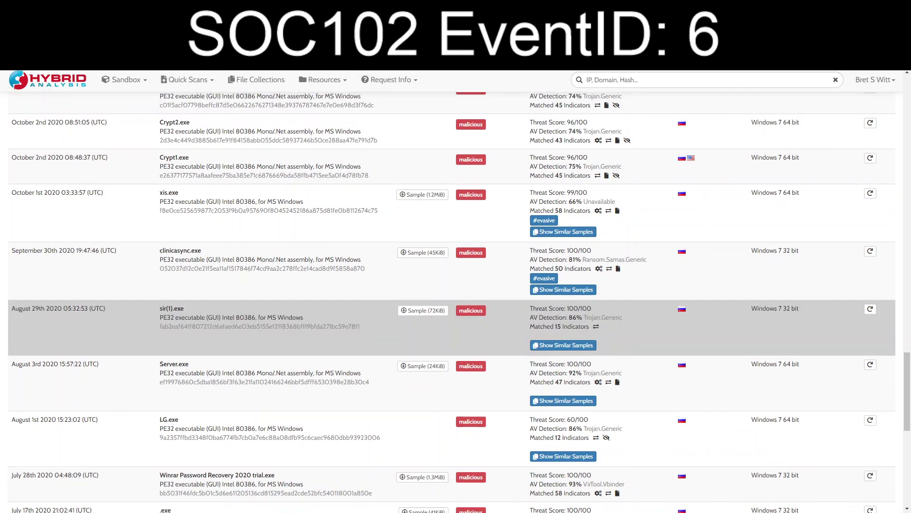
pyautogui.rightClick(167, 309)
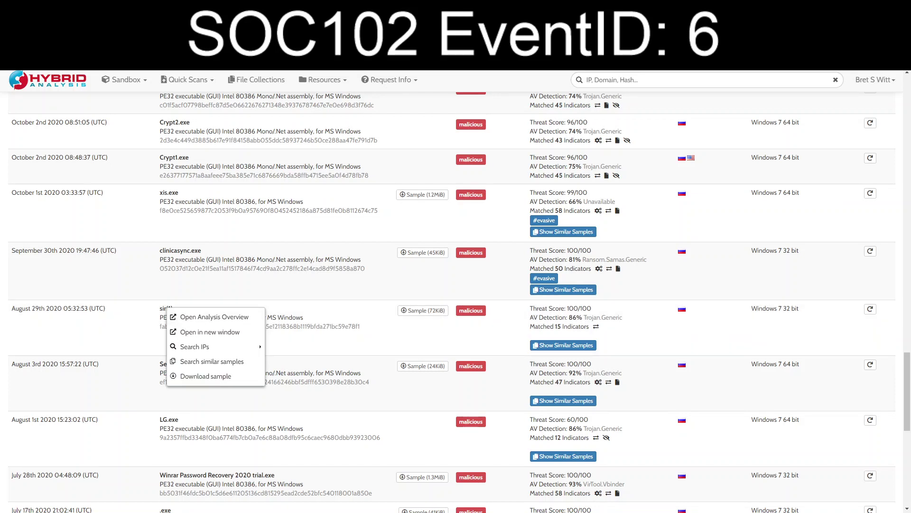
pyautogui.click(153, 318)
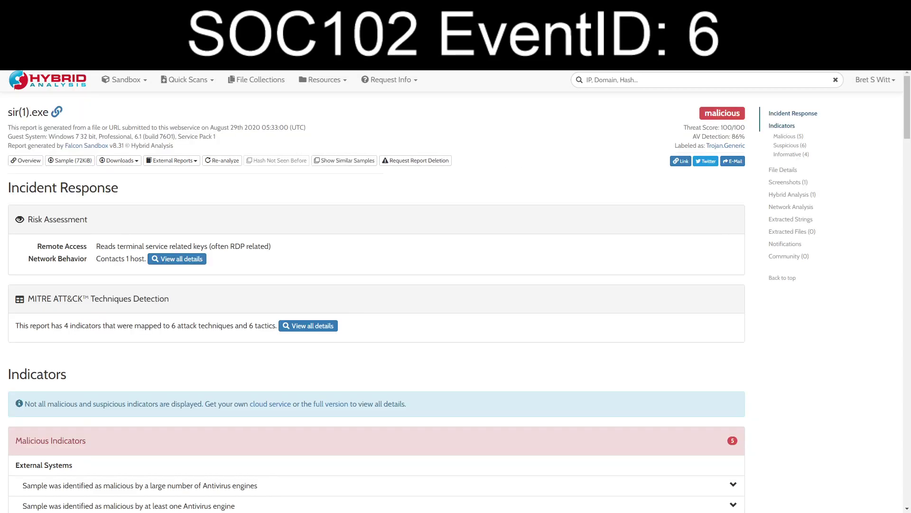
# Step: Examine the sir(1).exe report's file details and contacted hosts, and return to the search results
pyautogui.scroll(-20, 376, 302)
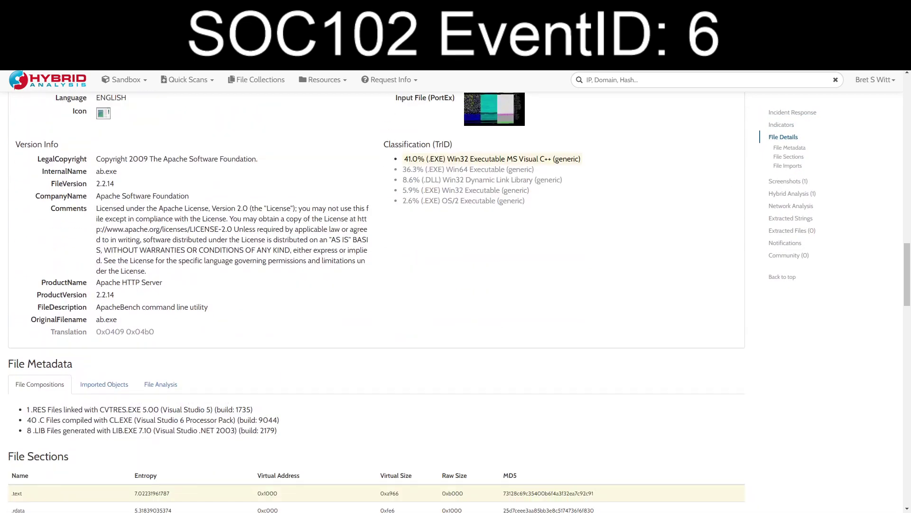
pyautogui.scroll(-10, 376, 302)
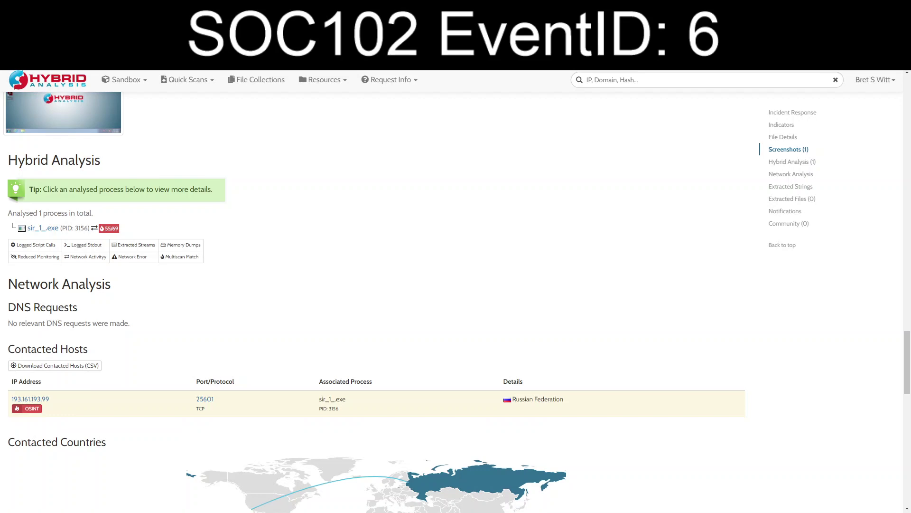
pyautogui.scroll(15, 376, 302)
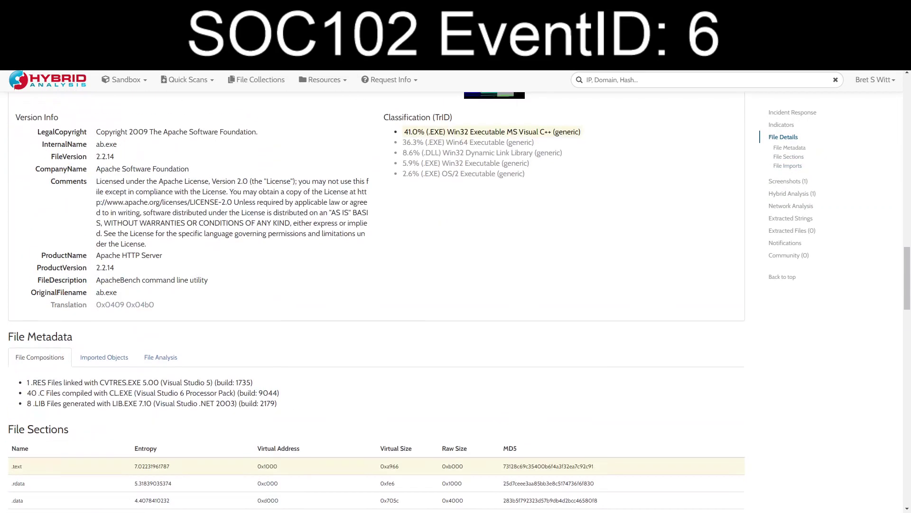
pyautogui.hotkey('alt', 'Left')
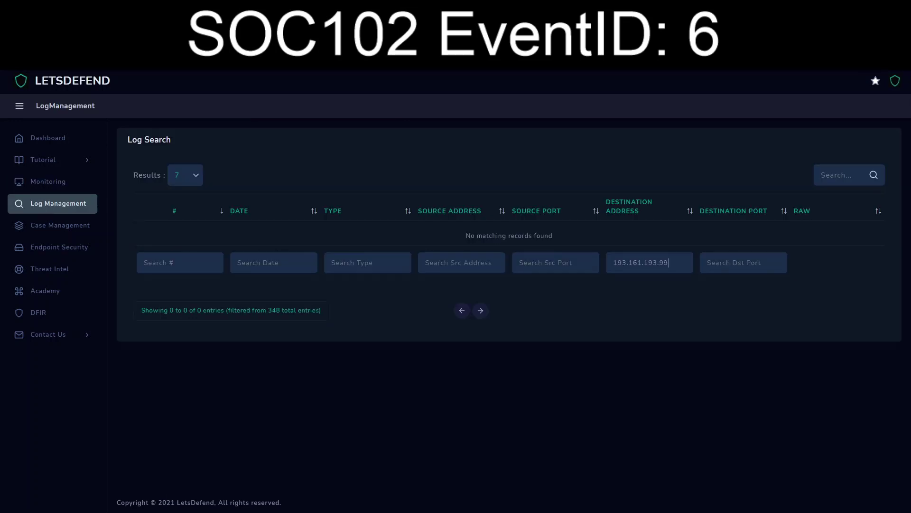
# Step: Switch to LetsDefend and search the log records for 193.161.193.99 as the destination address
pyautogui.write('172.148.17.5')
pyautogui.press('Tab')
pyautogui.press('BackSpace')
pyautogui.press('Tab')
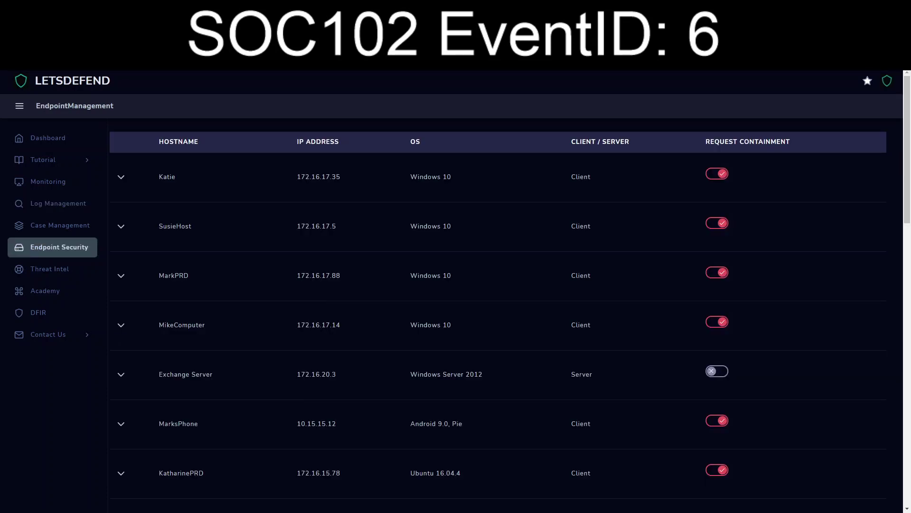
# Step: Inspect SusieHost's process list, network connections, command history and browser history in the endpoint records
pyautogui.click(121, 226)
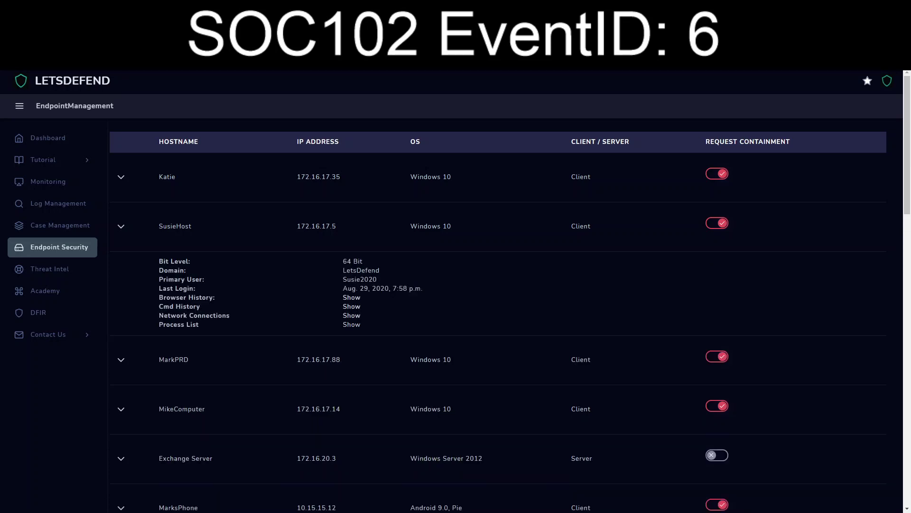
pyautogui.click(351, 325)
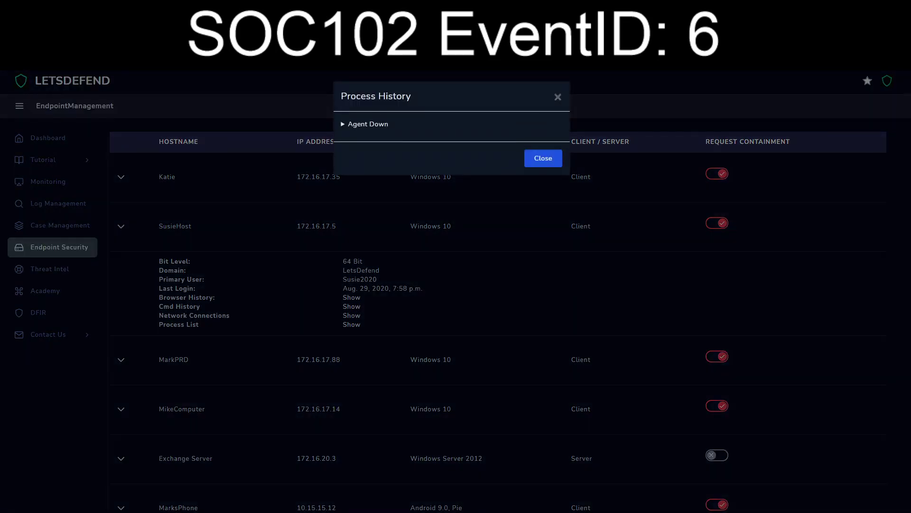
pyautogui.click(543, 158)
pyautogui.click(352, 315)
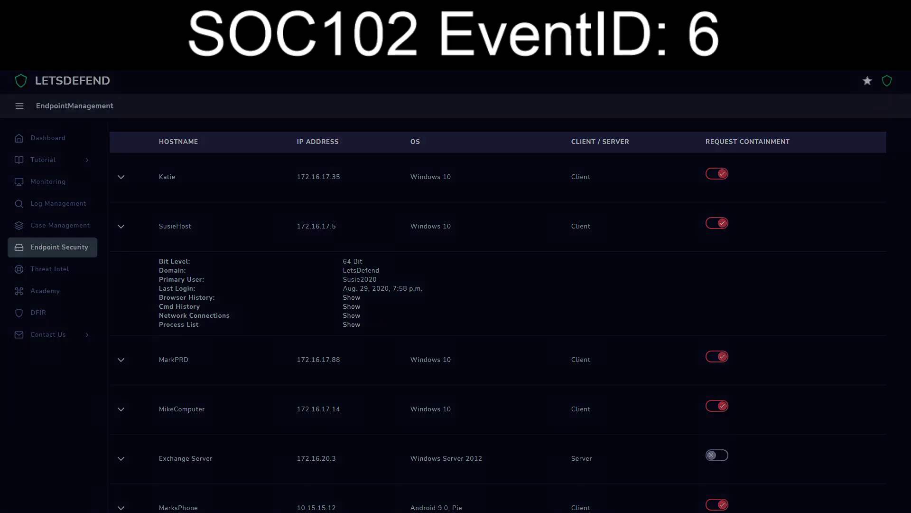
pyautogui.click(543, 158)
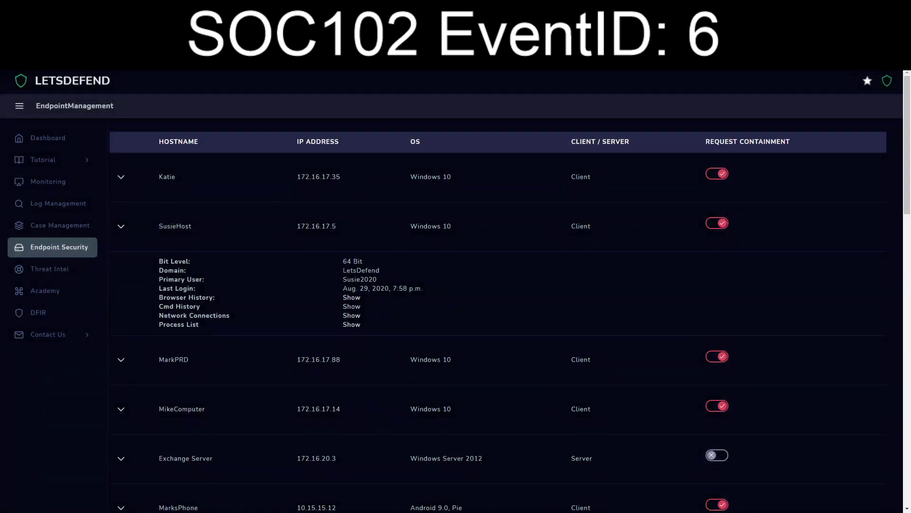
pyautogui.click(351, 306)
pyautogui.click(543, 157)
pyautogui.click(352, 297)
pyautogui.click(543, 157)
# Step: Filter the log search by source address 172.16.17.5 and show 50 results to examine the entries
pyautogui.moveTo(336, 226); pyautogui.dragTo(295, 227)
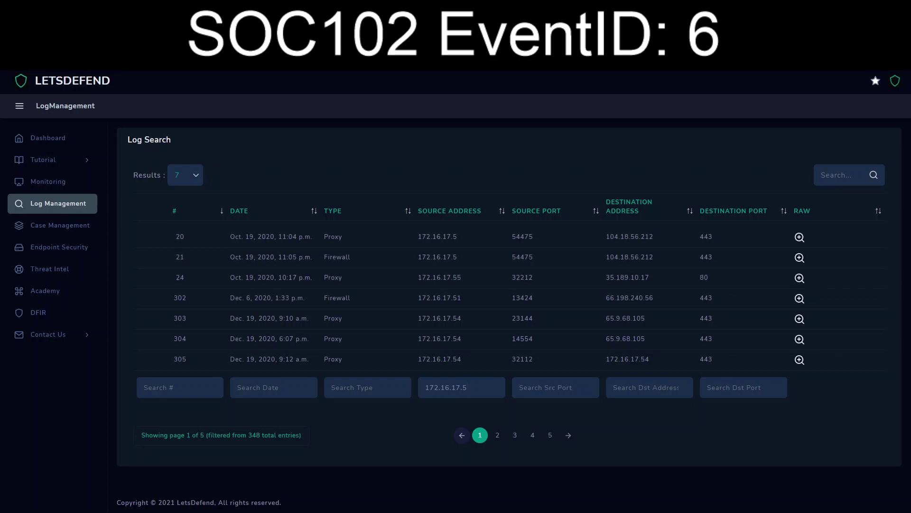
pyautogui.click(183, 232)
pyautogui.scroll(-6, 505, 280)
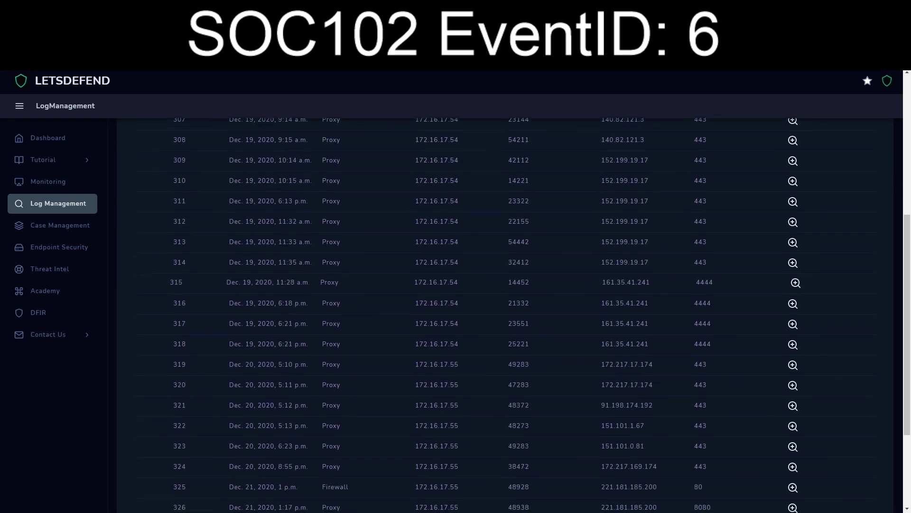
pyautogui.scroll(-3, 508, 313)
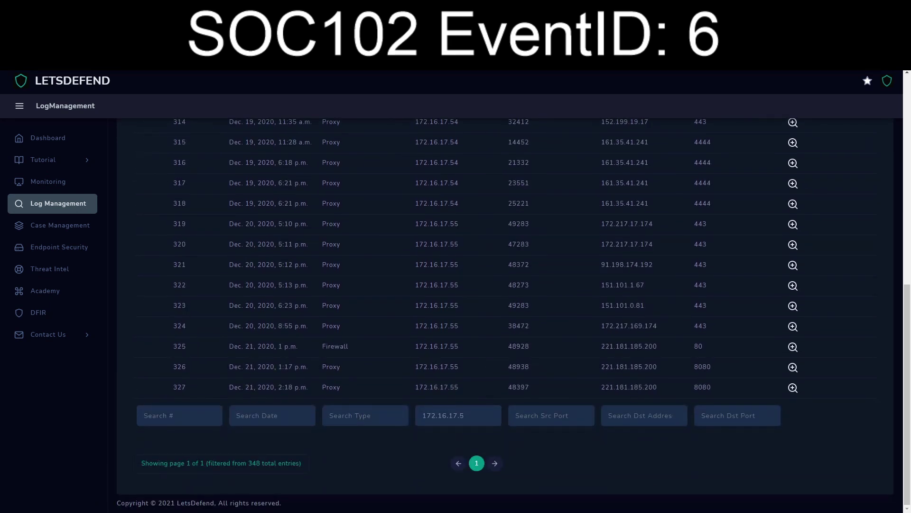
pyautogui.scroll(5, 508, 370)
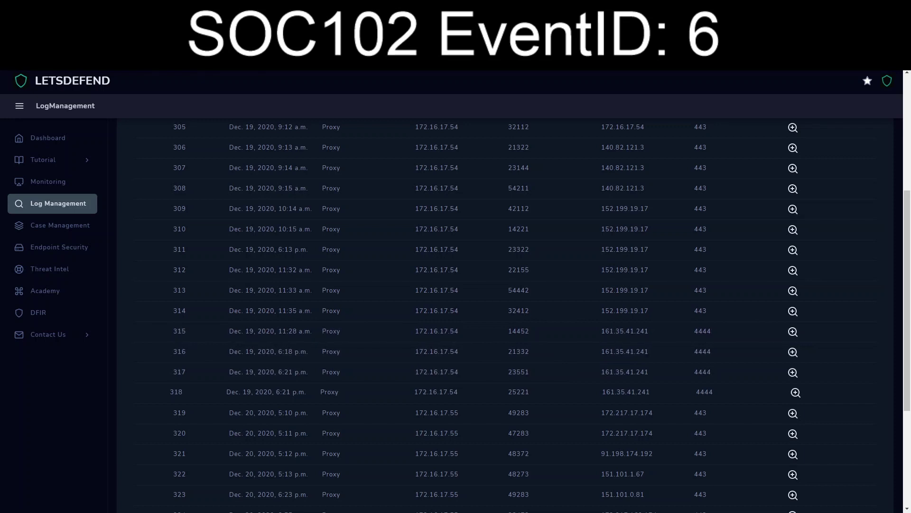
pyautogui.scroll(1, 508, 439)
pyautogui.scroll(3, 508, 439)
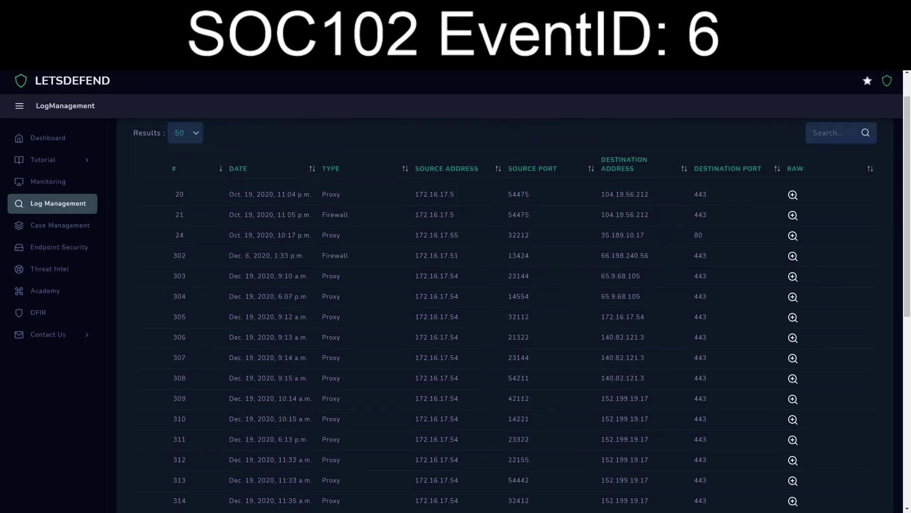
pyautogui.scroll(-8, 508, 304)
pyautogui.scroll(8, 508, 304)
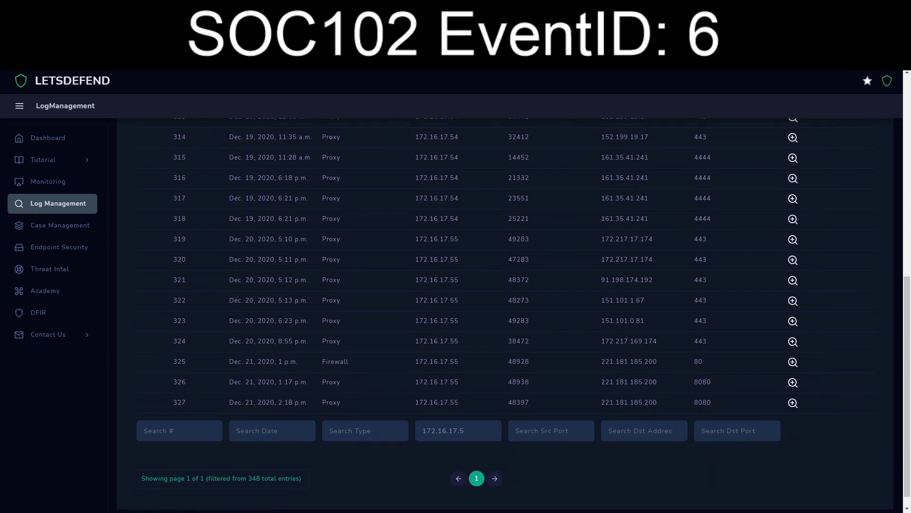
# Step: Review the filtered log entries and inspect the raw logs of entries 20, 21 and 24
pyautogui.scroll(-8, 508, 304)
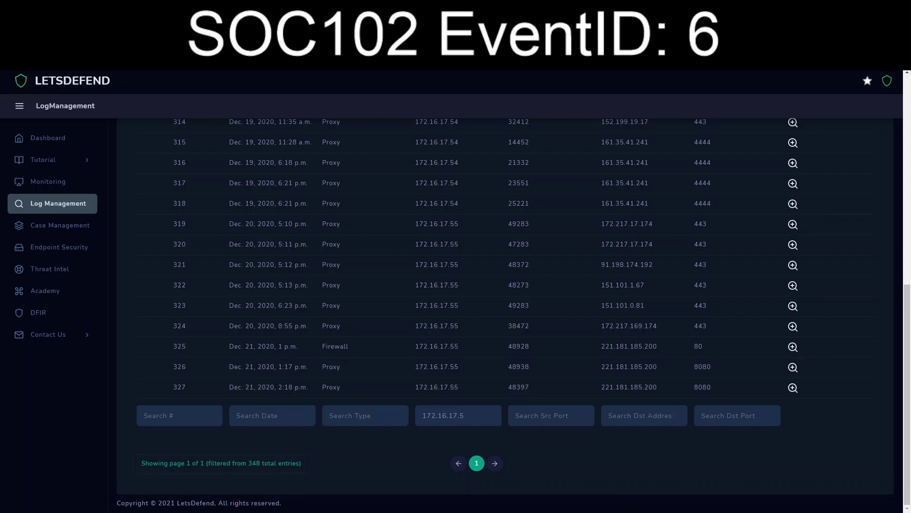
pyautogui.scroll(6, 508, 313)
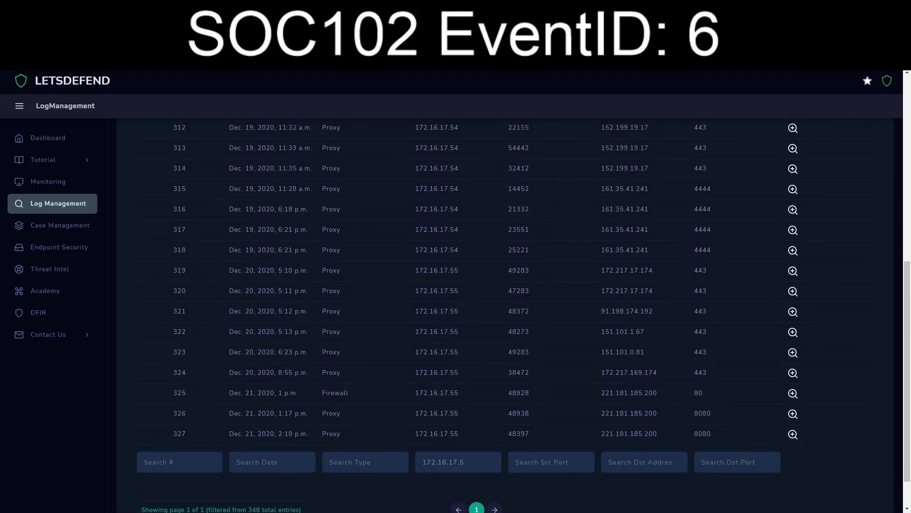
pyautogui.scroll(2, 508, 314)
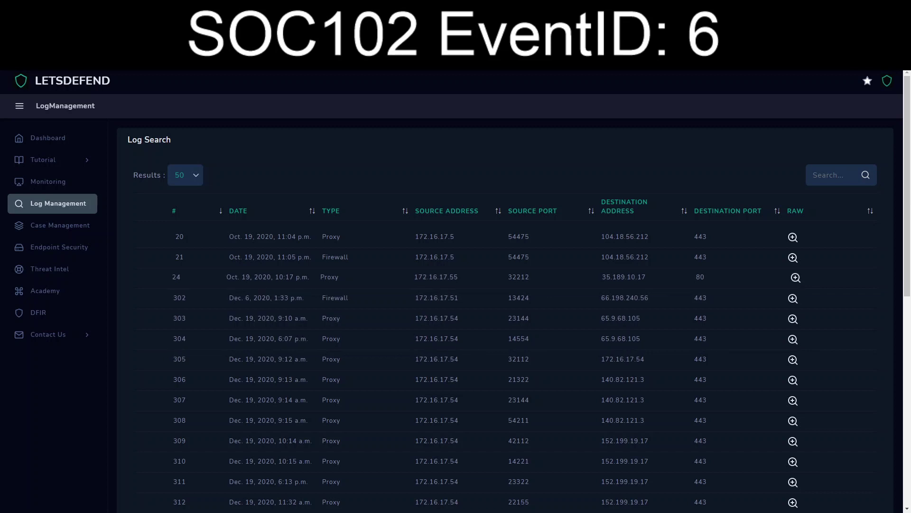
pyautogui.scroll(-5, 505, 313)
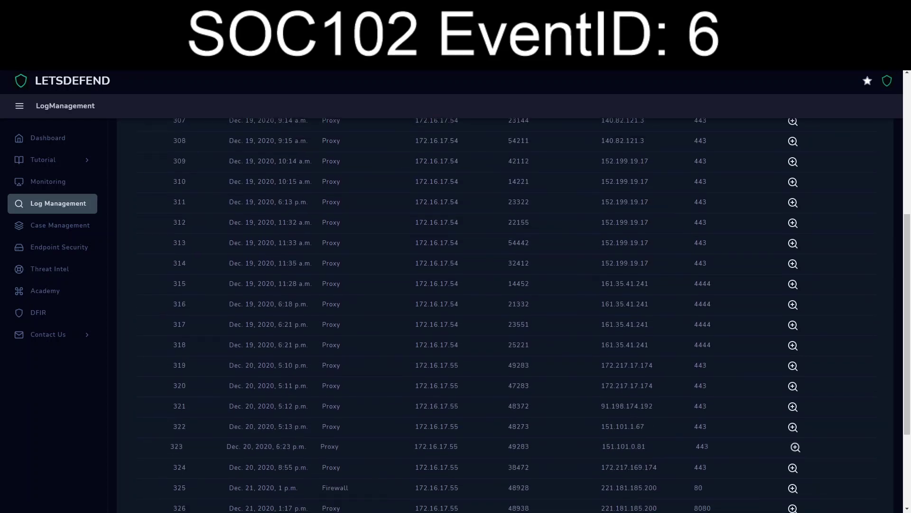
pyautogui.scroll(-3, 505, 314)
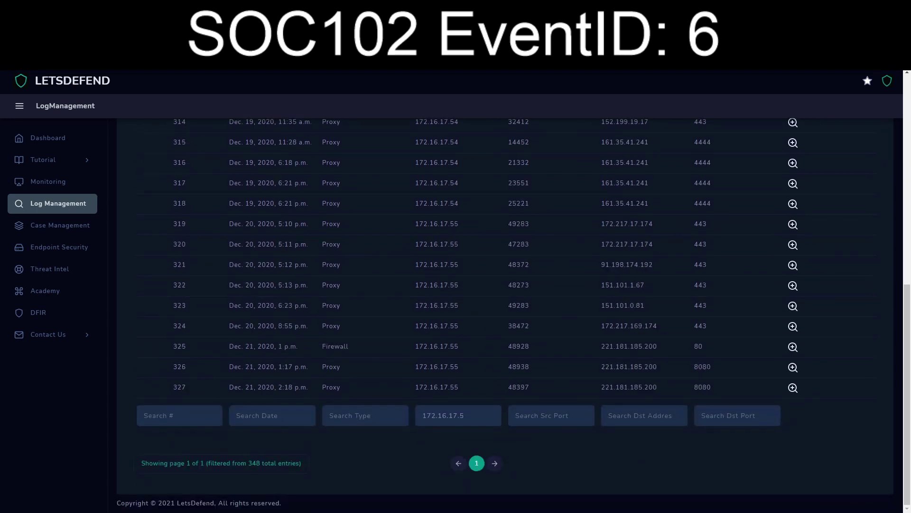
pyautogui.scroll(8, 505, 304)
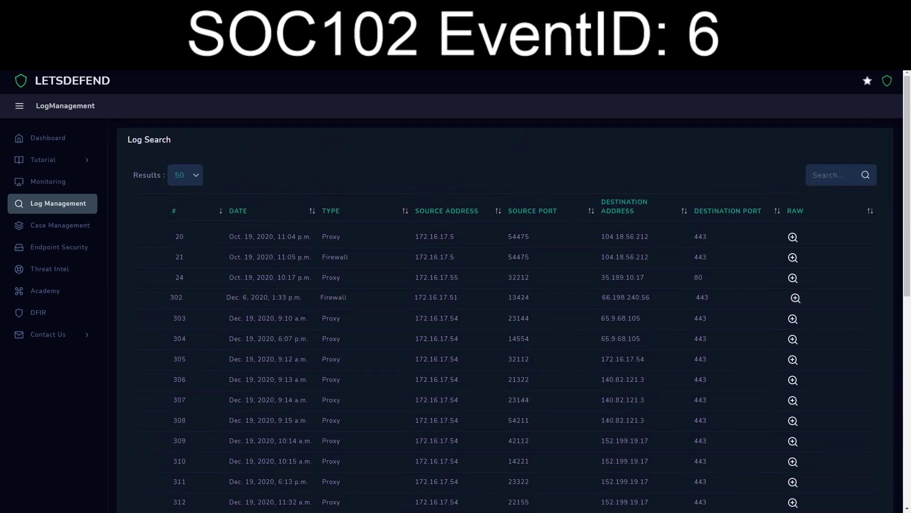
pyautogui.click(792, 237)
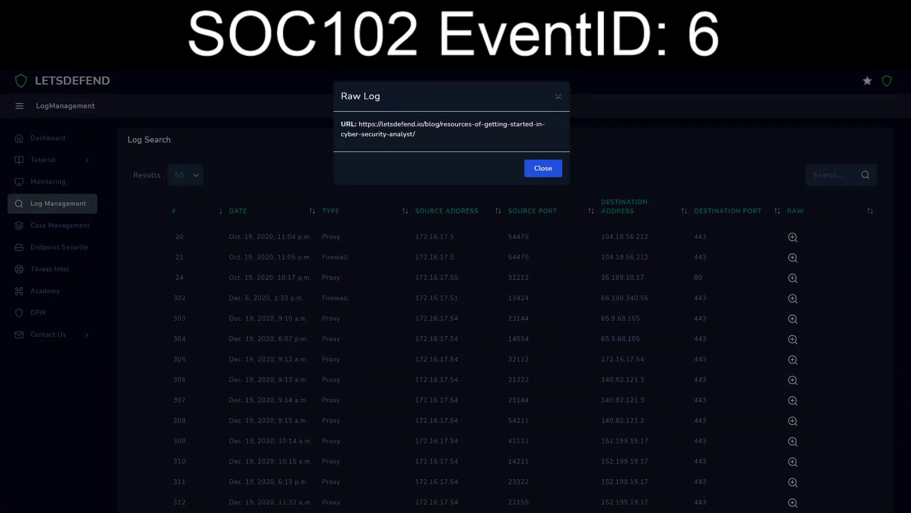
pyautogui.press('Escape')
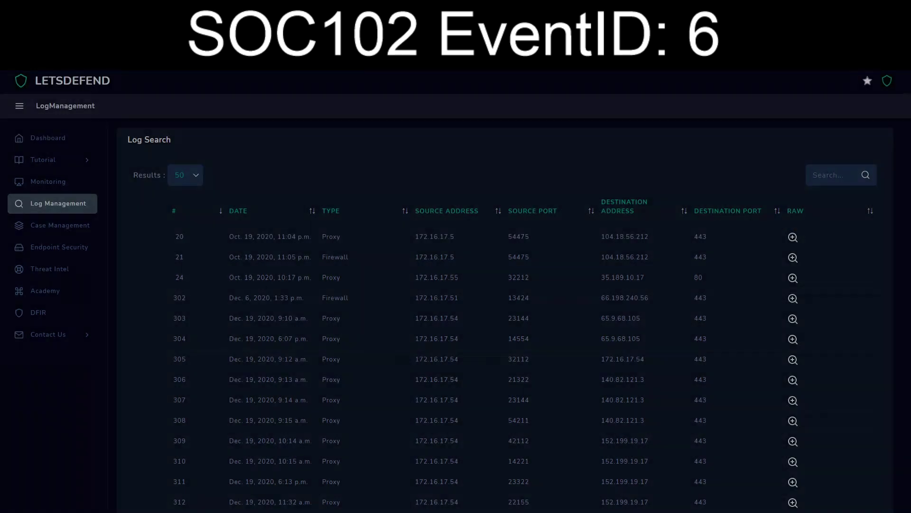
pyautogui.click(793, 237)
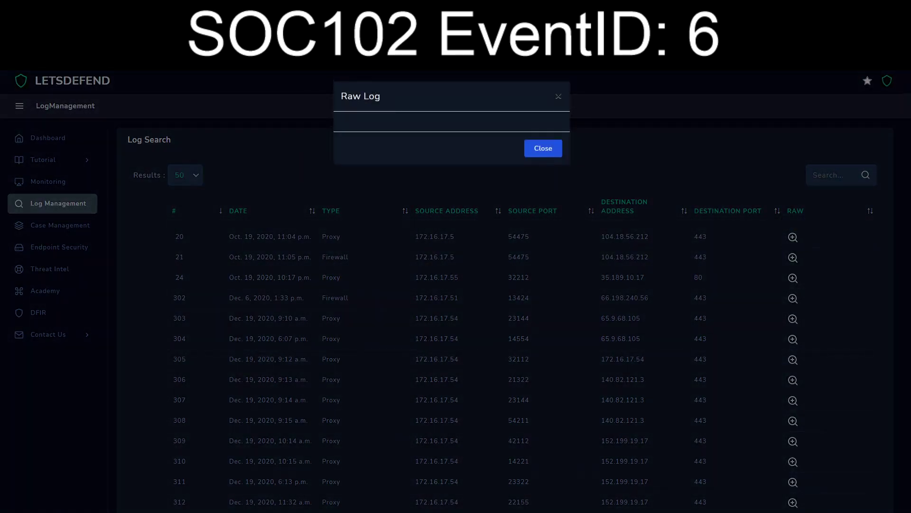
pyautogui.press('Escape')
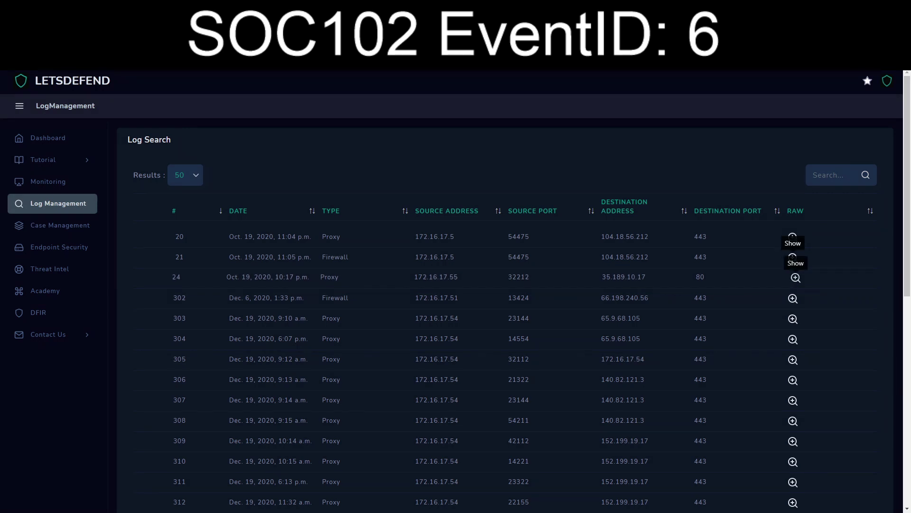
pyautogui.click(792, 257)
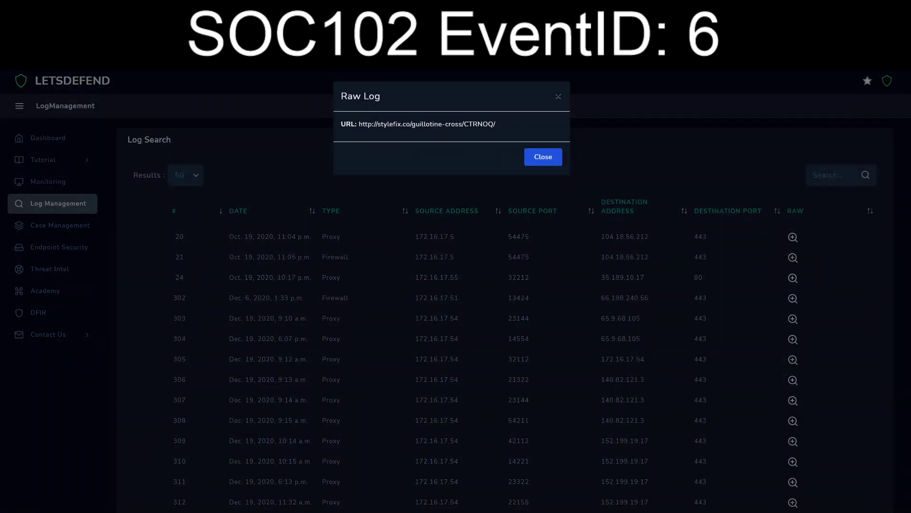
pyautogui.press('Escape')
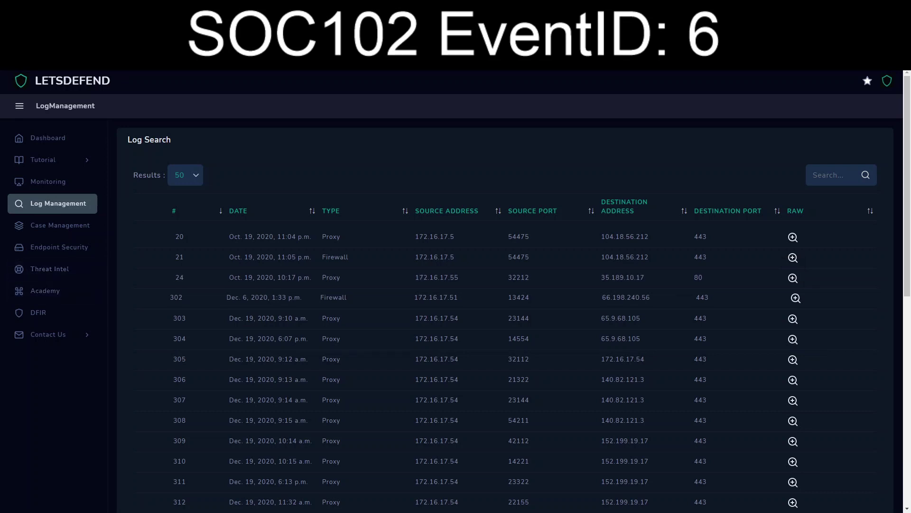
# Step: Show 50 results in the LetsDefend threat intelligence data and look through them for the destination address 193.161.193.99
pyautogui.click(49, 268)
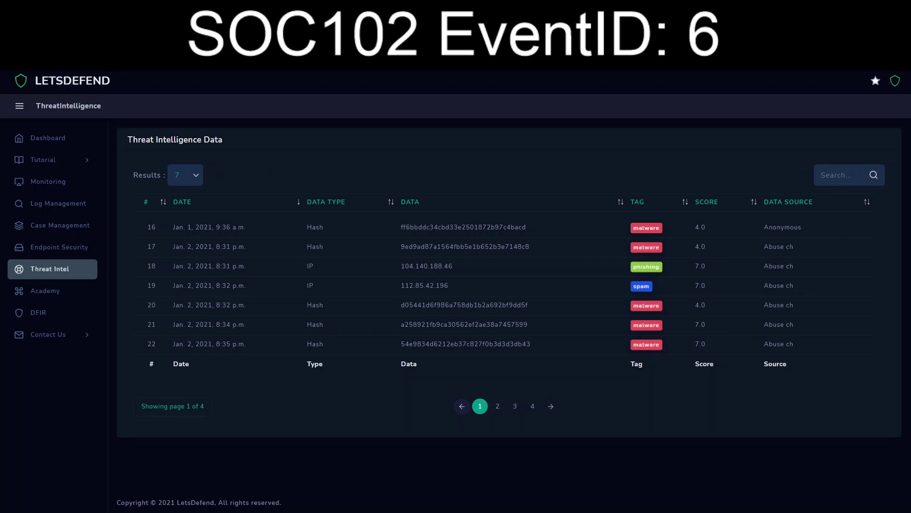
pyautogui.click(180, 220)
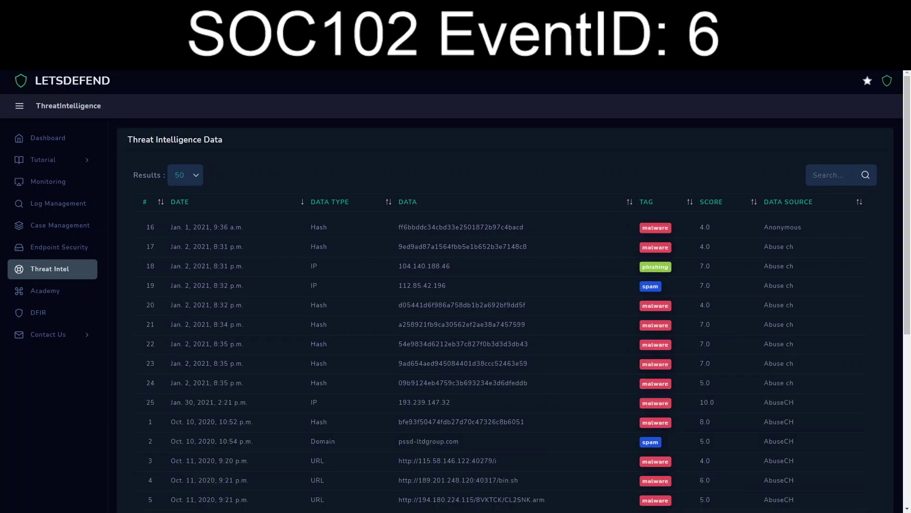
pyautogui.scroll(-1, 455, 355)
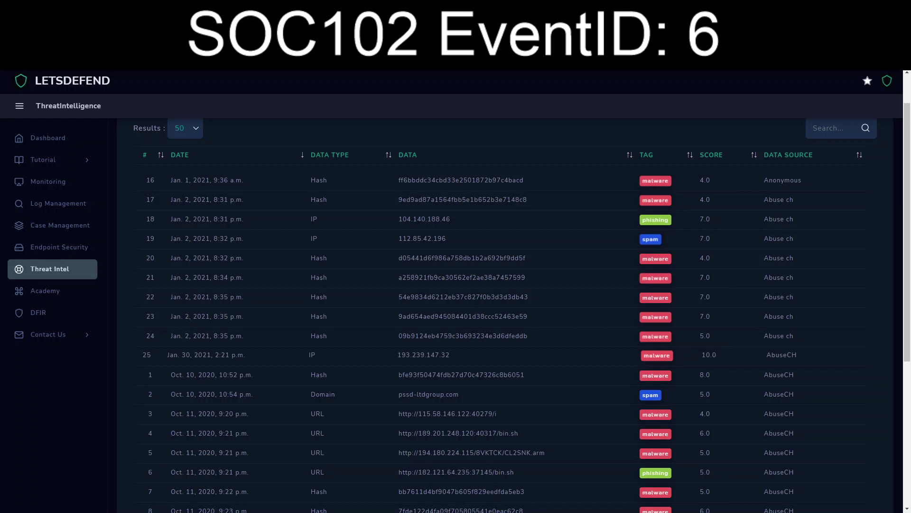
pyautogui.scroll(-4, 503, 313)
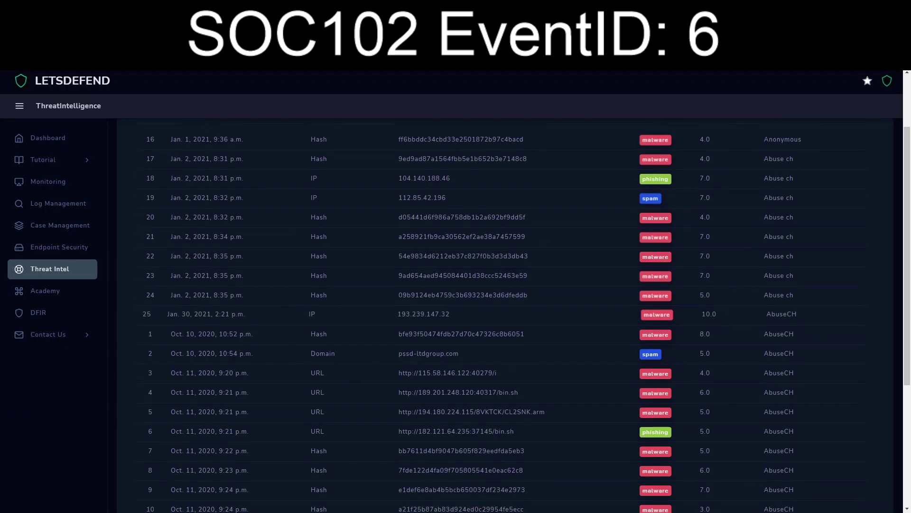
pyautogui.scroll(-1, 514, 307)
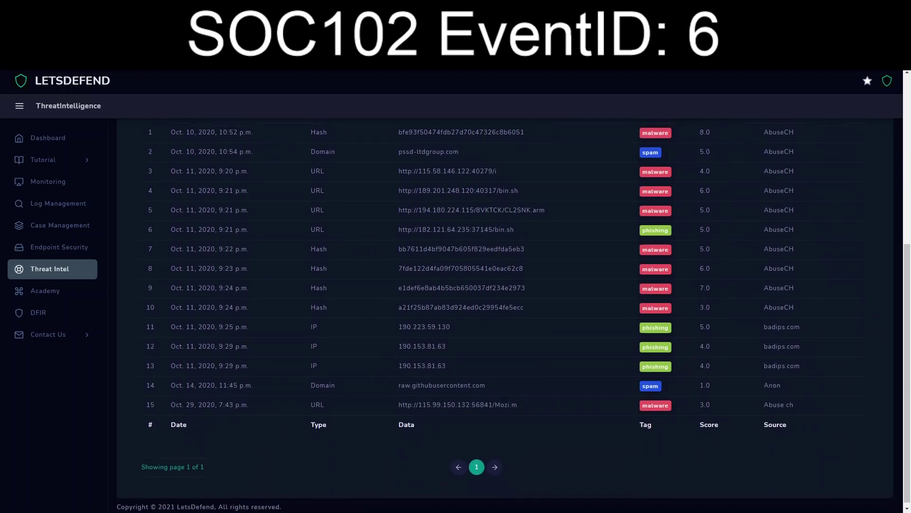
pyautogui.scroll(6, 503, 313)
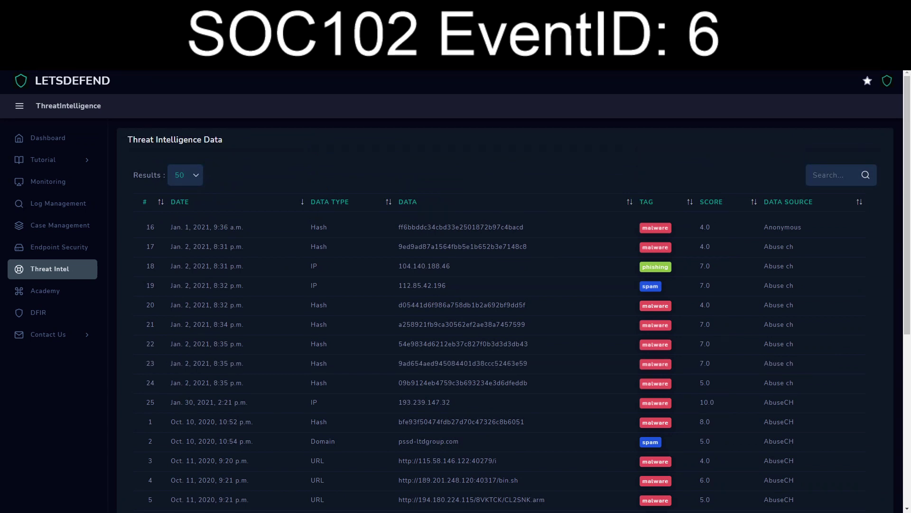
# Step: Take ownership of the SOC102 alert with EventID 6 and start the Proxy Playbook in its case
pyautogui.click(59, 248)
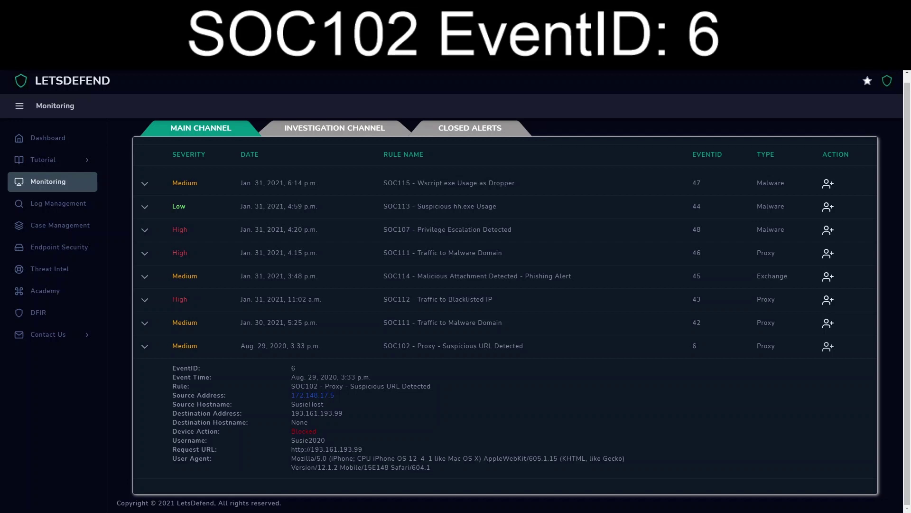
pyautogui.click(828, 347)
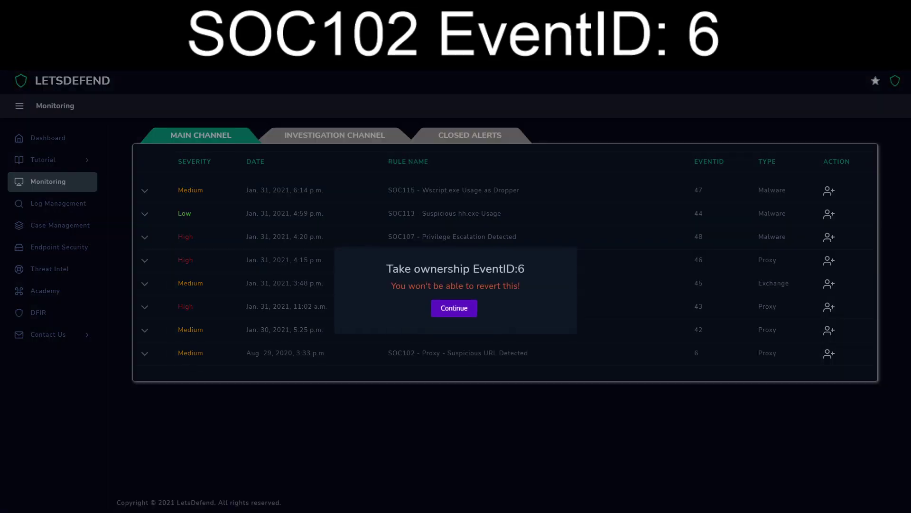
pyautogui.click(454, 308)
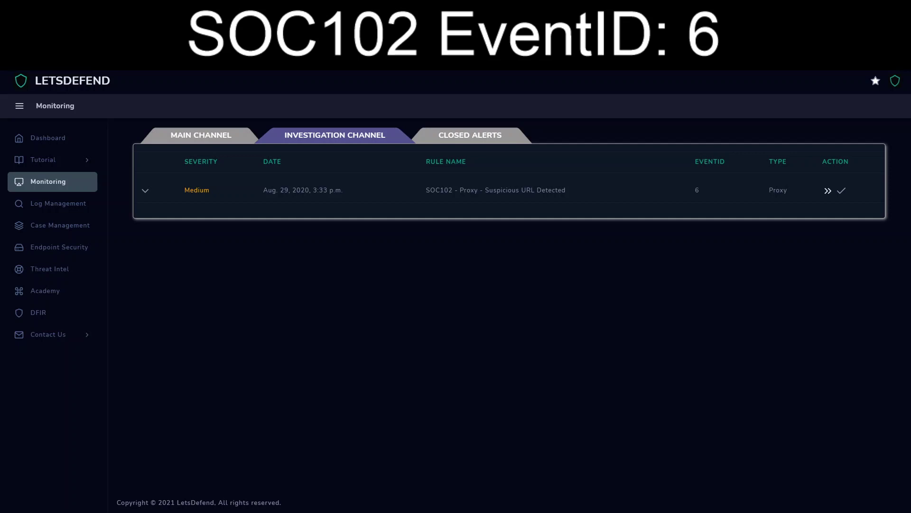
pyautogui.click(829, 191)
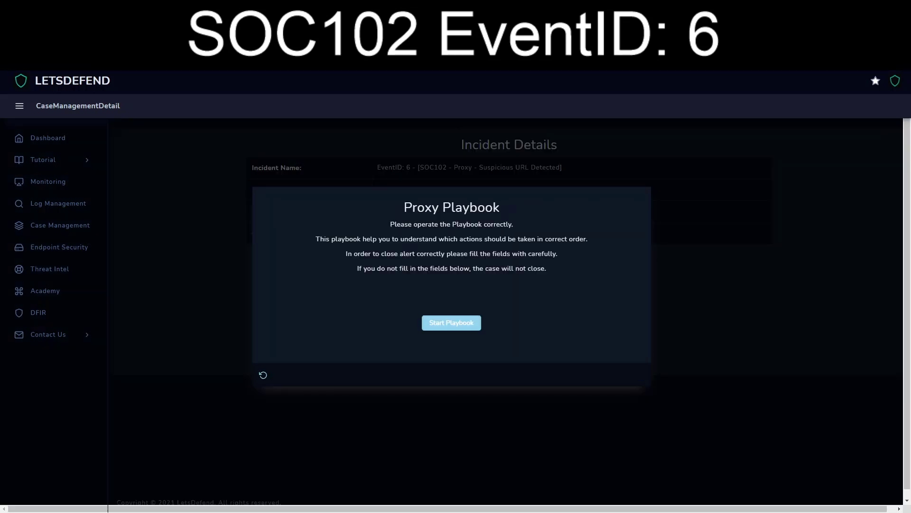
pyautogui.press('Return')
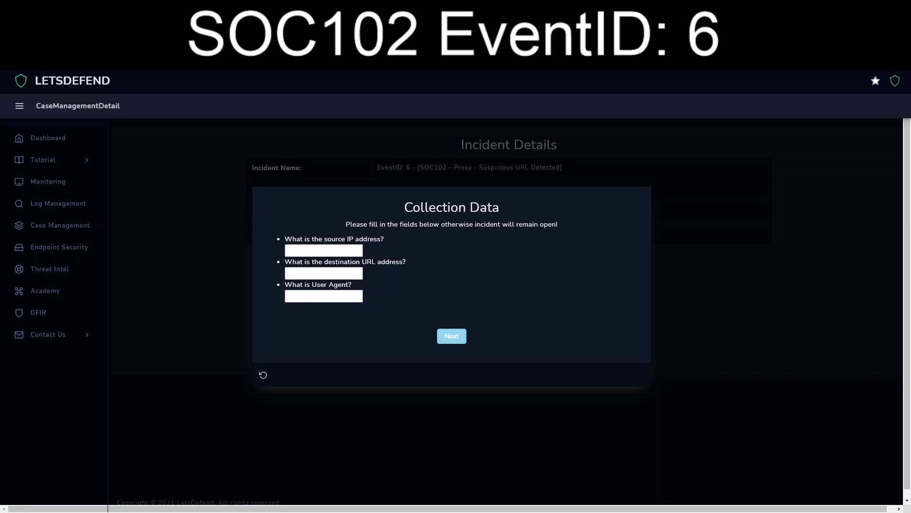
pyautogui.write('172.148.17.5')
pyautogui.click(323, 273)
pyautogui.write('http://193.161.193.99')
pyautogui.click(324, 297)
pyautogui.hotkey('ctrl', 'v')
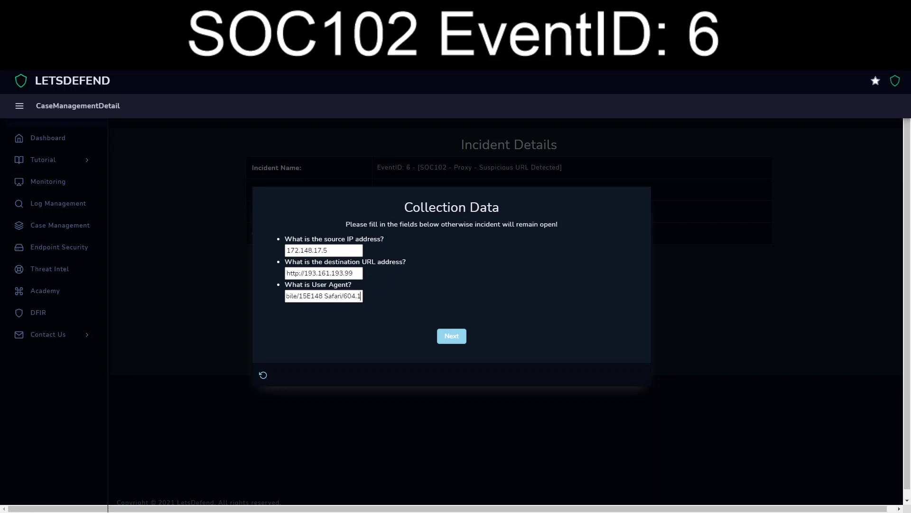
pyautogui.press('Home')
pyautogui.click(452, 336)
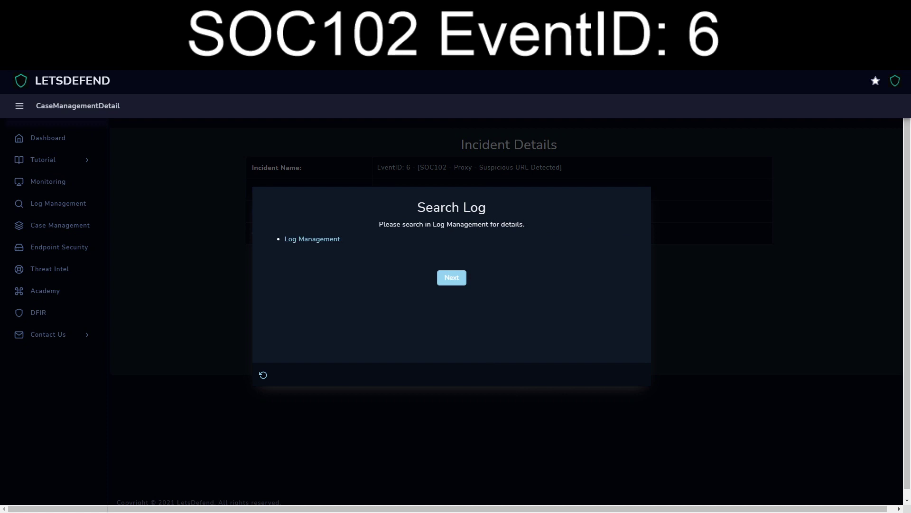
pyautogui.click(452, 278)
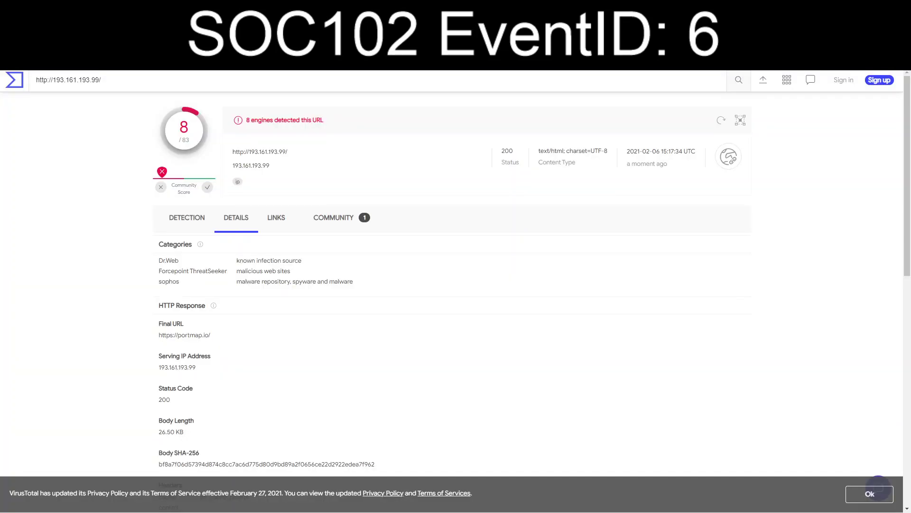
pyautogui.click(187, 218)
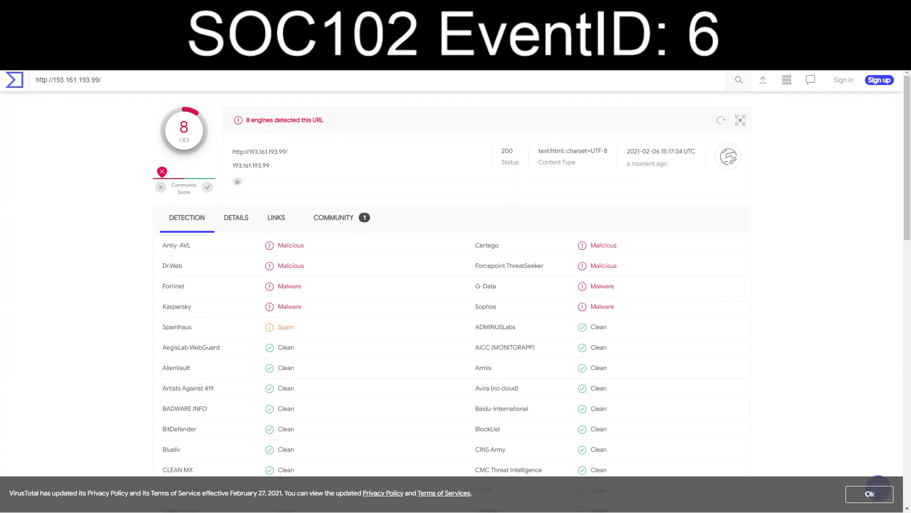
pyautogui.moveTo(302, 306); pyautogui.dragTo(278, 307)
pyautogui.doubleClick(290, 286)
pyautogui.moveTo(615, 307); pyautogui.dragTo(476, 307)
pyautogui.click(477, 306)
pyautogui.scroll(-1, 455, 285)
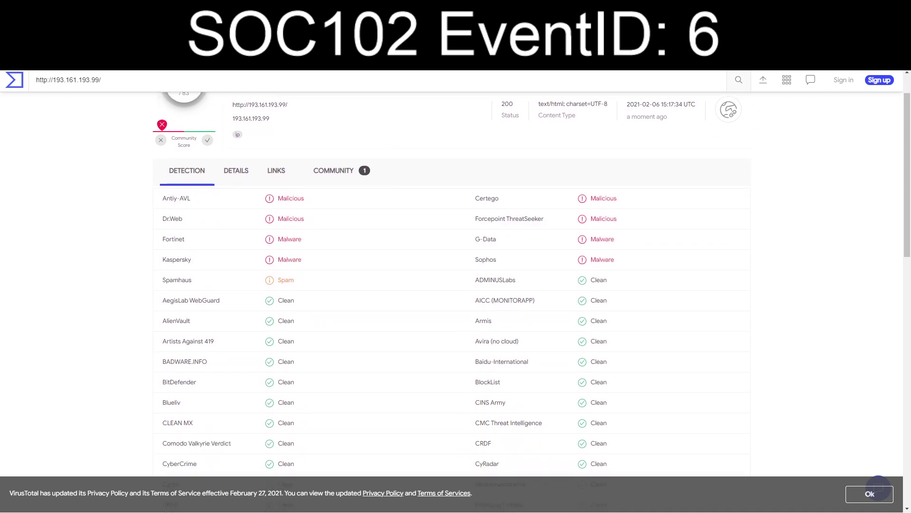
pyautogui.scroll(-4, 456, 285)
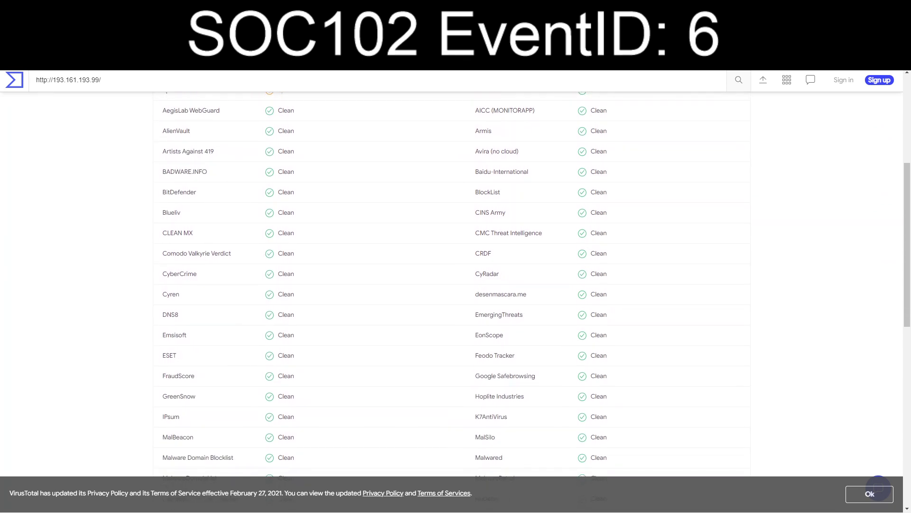
pyautogui.scroll(5, 456, 285)
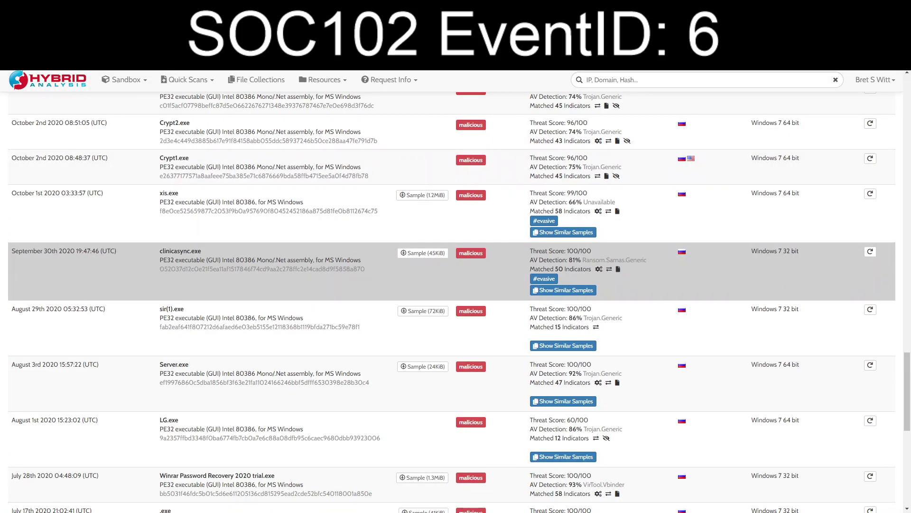
pyautogui.scroll(10, 455, 304)
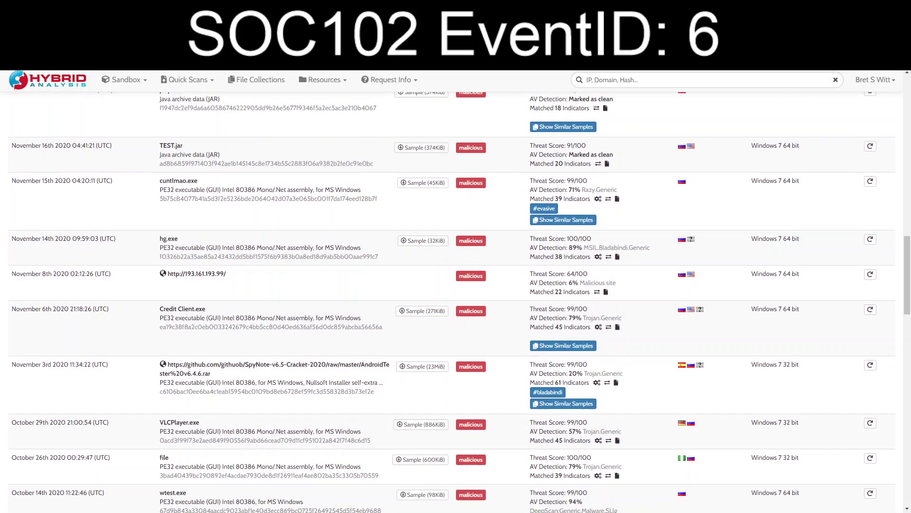
# Step: Check the Hybrid Analysis and Talos results for 193.161.193.99, and classify the URL as malicious in the LetsDefend playbook
pyautogui.scroll(10, 456, 302)
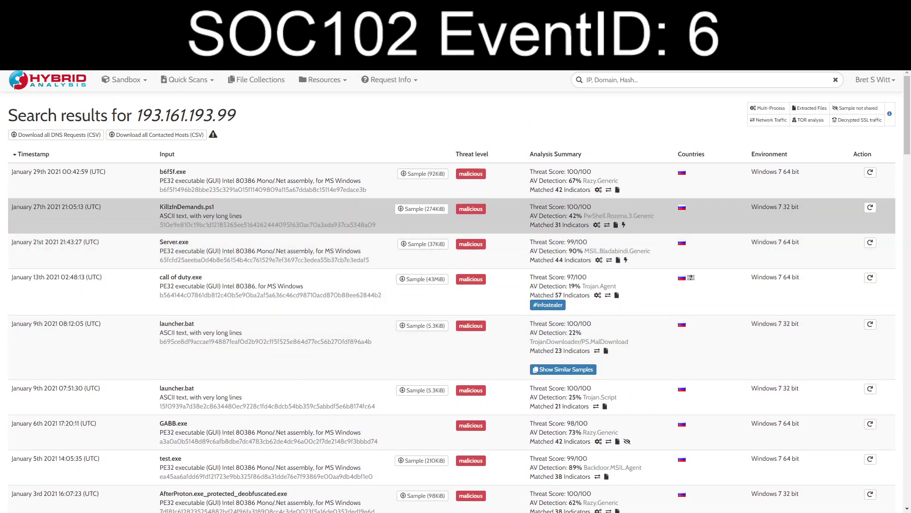
pyautogui.hotkey('ctrl', 'Tab')
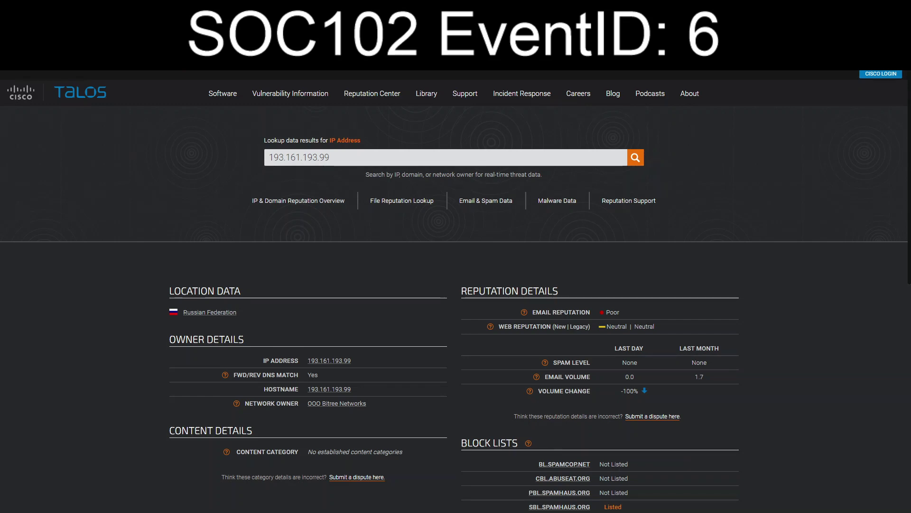
pyautogui.scroll(-6, 456, 291)
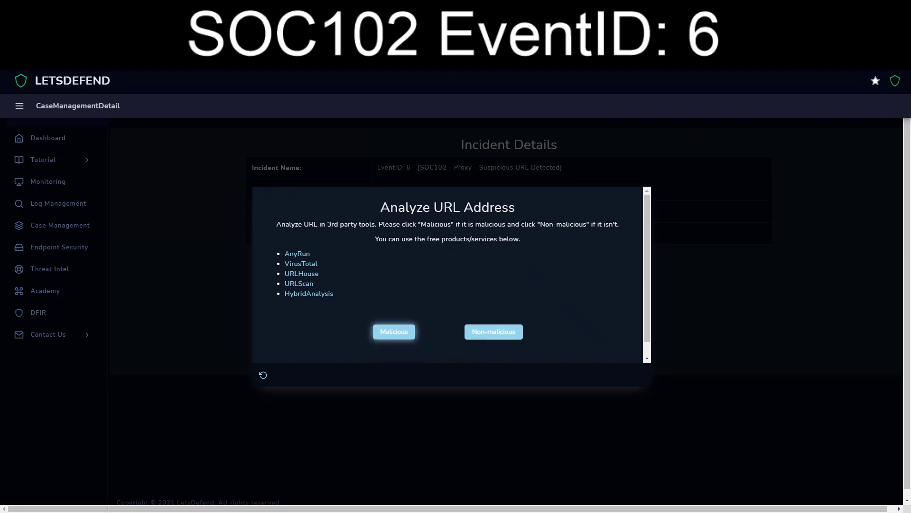
pyautogui.click(394, 332)
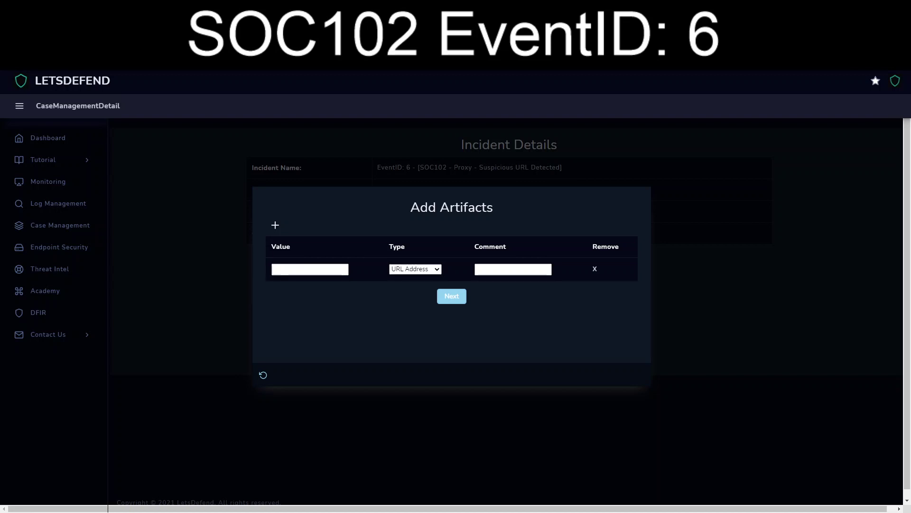
pyautogui.click(275, 225)
pyautogui.click(415, 293)
pyautogui.click(411, 320)
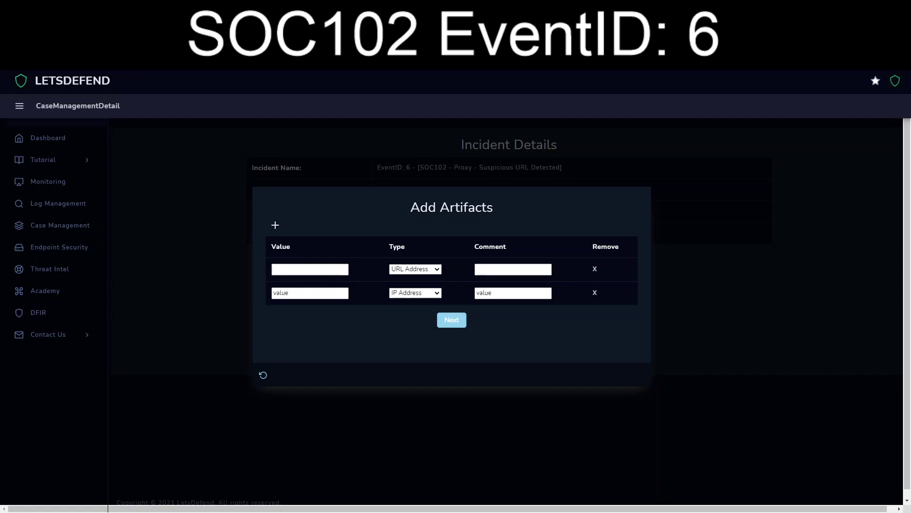
pyautogui.click(310, 269)
pyautogui.write('http://193.161.193.99')
pyautogui.click(512, 269)
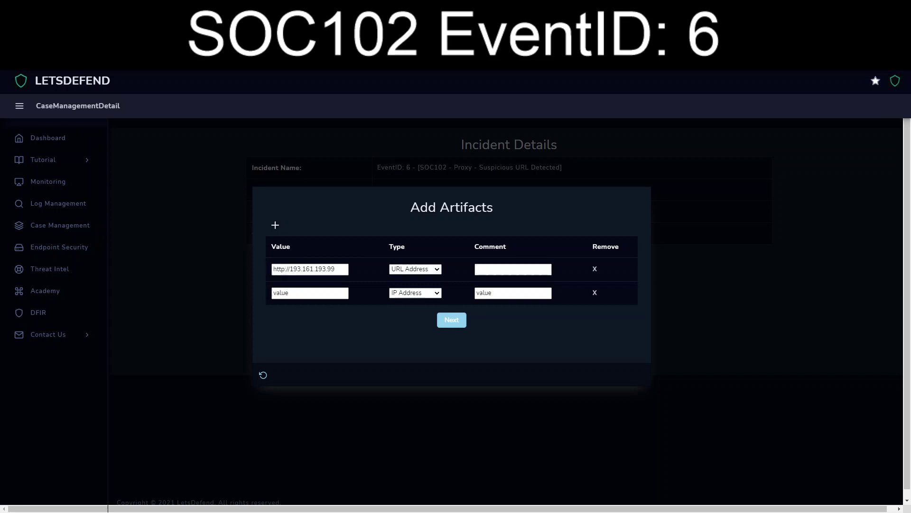
pyautogui.write('portmap.io')
# Step: Set the IP Address artifact to 193.161.193.99 with comment "Russian IP" and submit the artifacts
pyautogui.press('Tab')
pyautogui.write('193.161.193.99')
pyautogui.press('Tab')
pyautogui.press('Tab')
pyautogui.write('portmap.i')
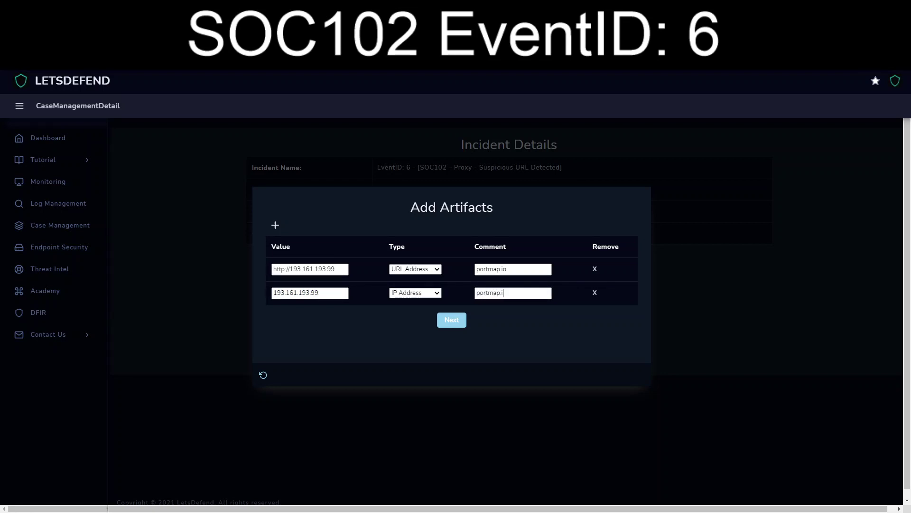
pyautogui.hotkey('ctrl', 'a')
pyautogui.press('BackSpace')
pyautogui.write('Russian IP')
pyautogui.click(451, 320)
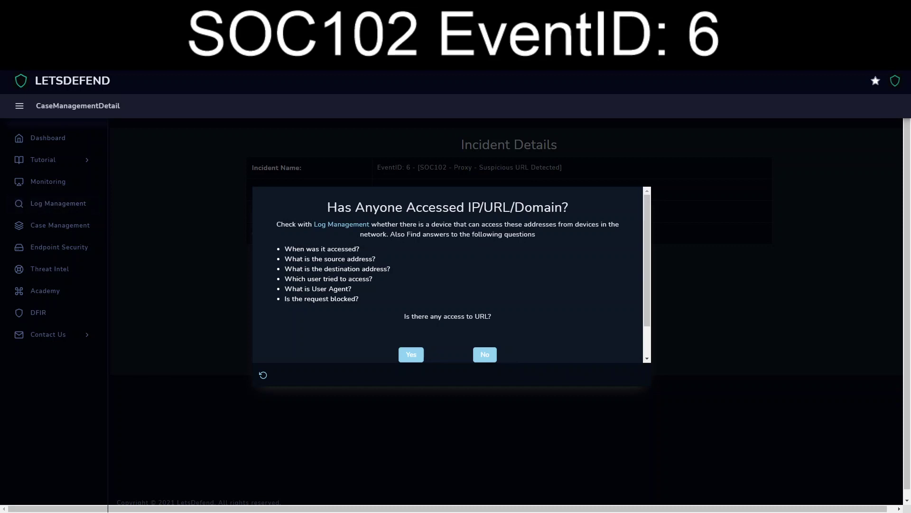
# Step: Search the logs for source address 172.148.17.5 and destination address 193.161.193.99, and answer No to URL access in the playbook
pyautogui.hotkey('ctrl', 'Tab')
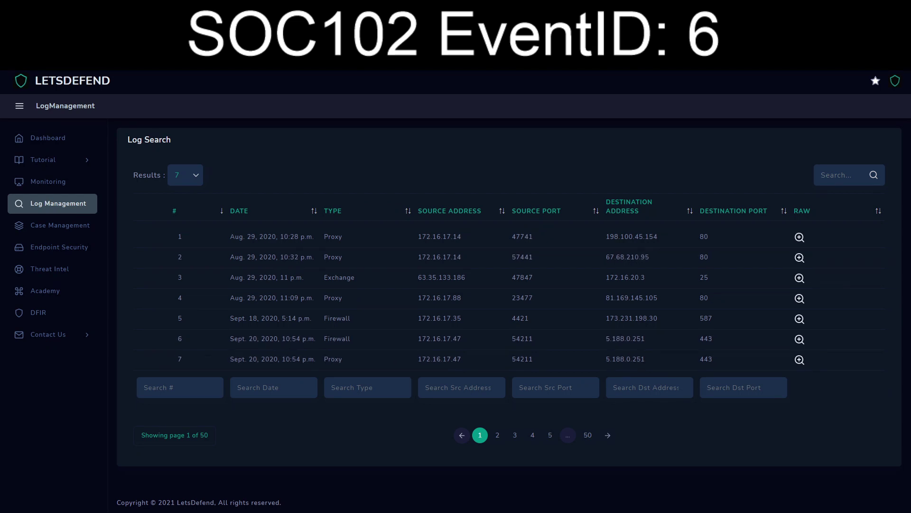
pyautogui.click(461, 387)
pyautogui.write('172.148.17.5')
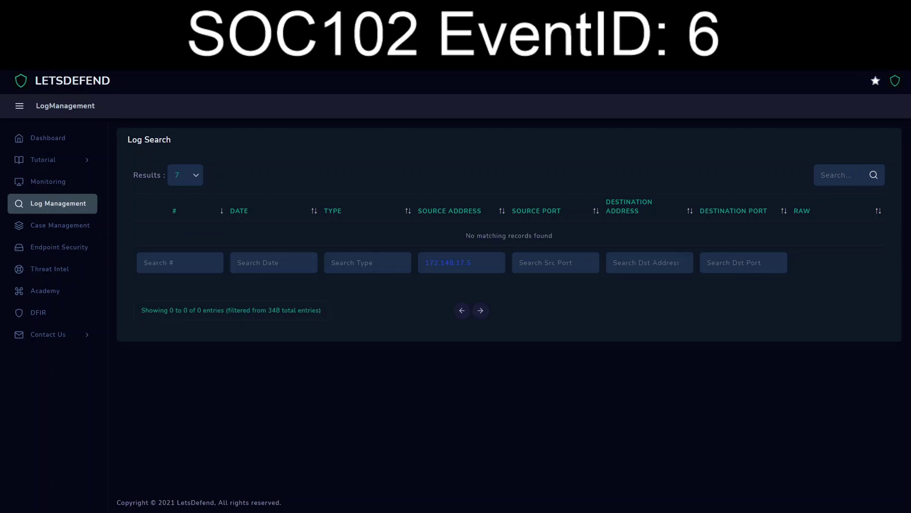
pyautogui.hotkey('ctrl', 'z')
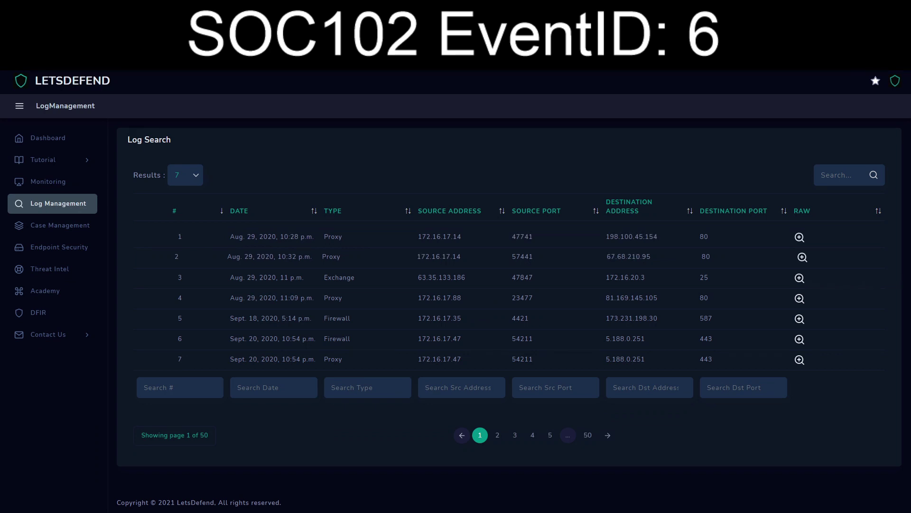
pyautogui.click(649, 387)
pyautogui.write('193.161.193.99')
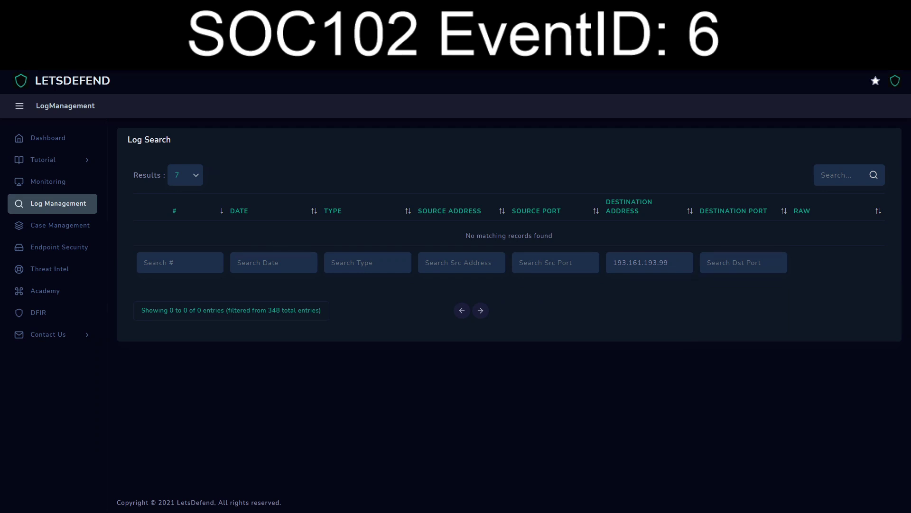
pyautogui.hotkey('ctrl', 'shift', 'Tab')
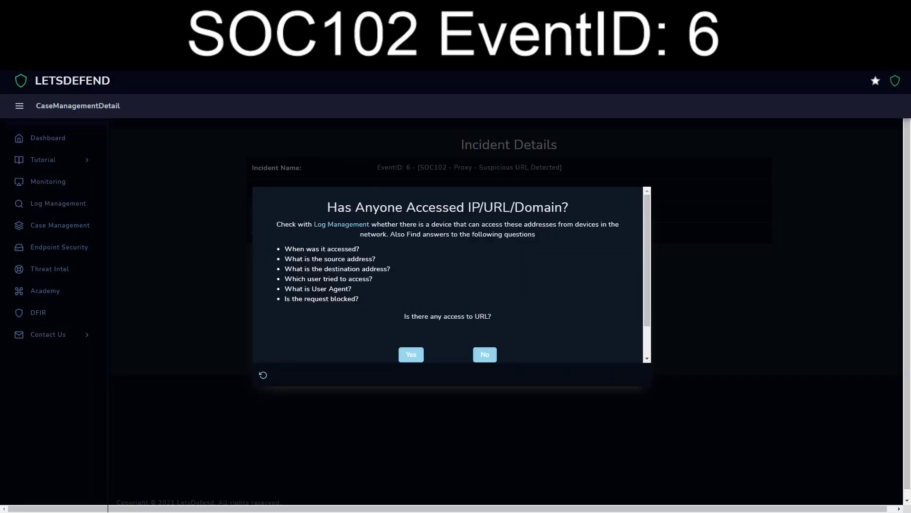
pyautogui.click(485, 355)
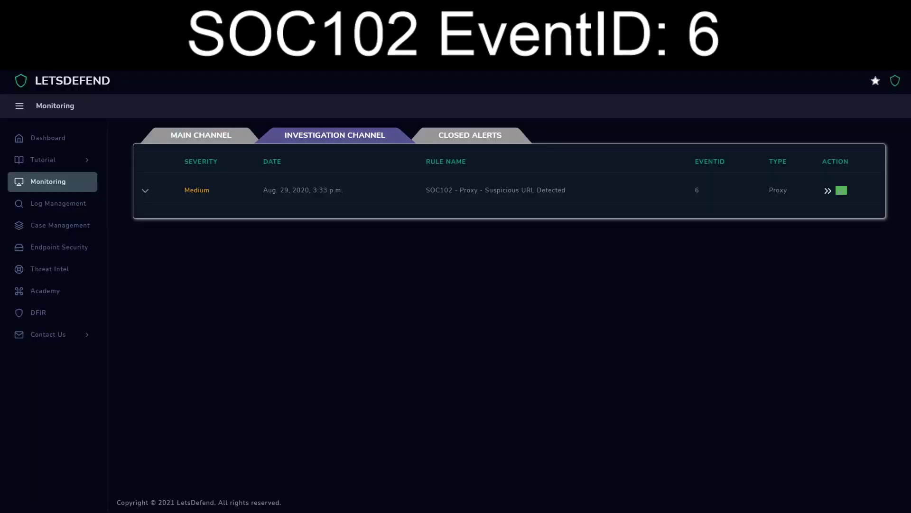
# Step: Close the EventID 6 alert as True Positive with the note "Attempt to access portmap.io via IP" and dismiss the completion dialog
pyautogui.click(841, 190)
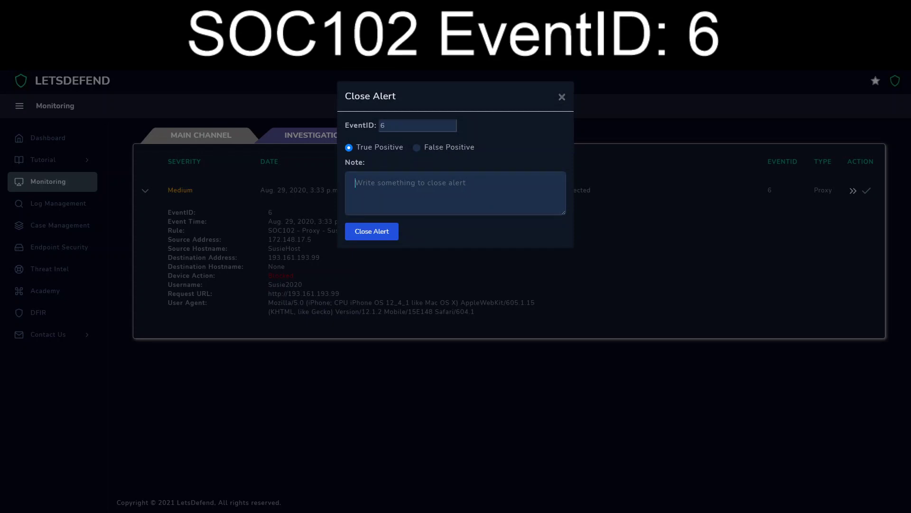
pyautogui.write('Attemp[t')
pyautogui.write('t to access portmap.io via l')
pyautogui.write('P')
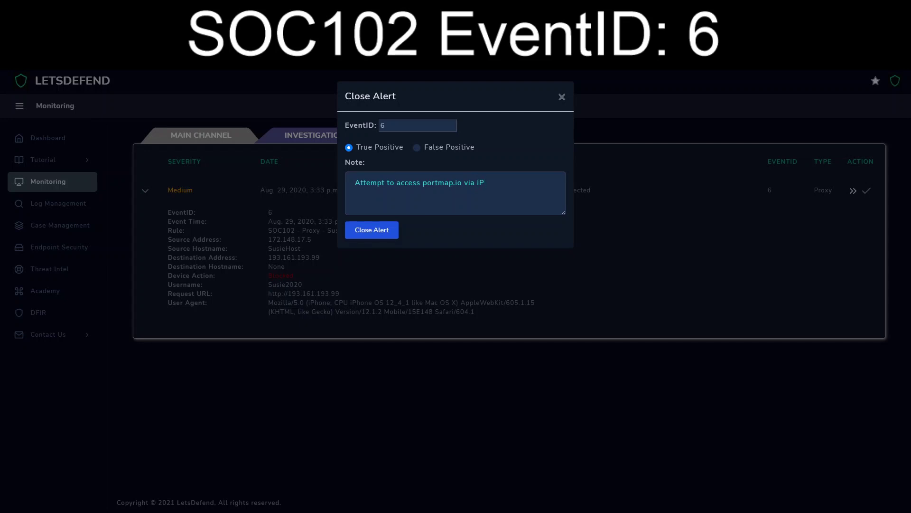
pyautogui.click(372, 231)
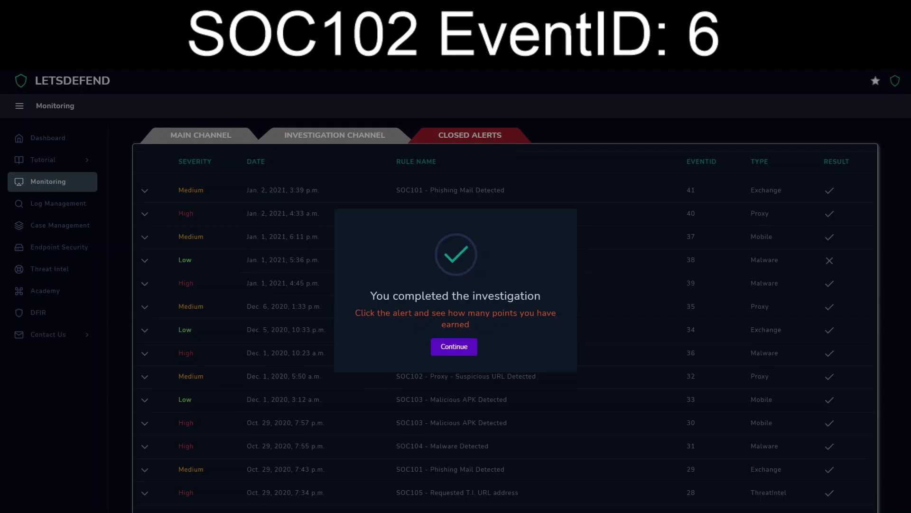
pyautogui.click(454, 346)
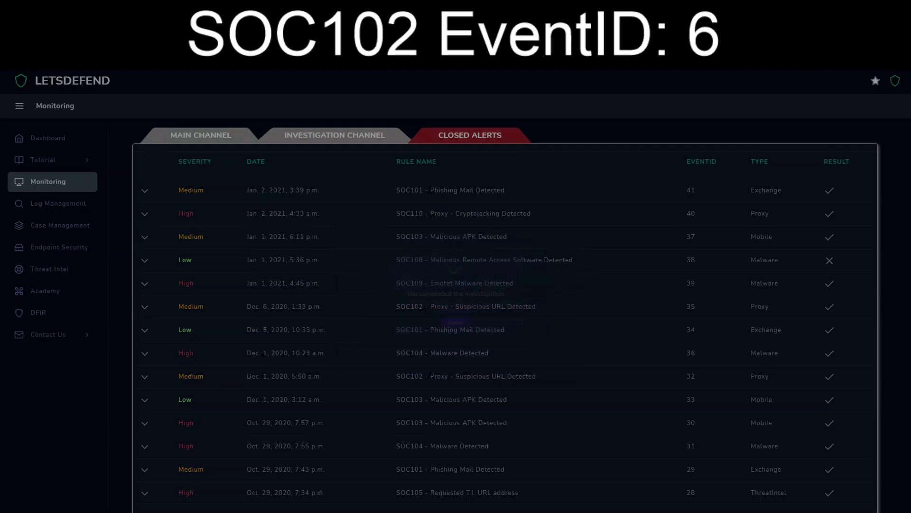
# Step: Review the answer and playbook results of EventID 6 among the closed alerts, and return to the main channel
pyautogui.scroll(-4, 454, 346)
pyautogui.scroll(-5, 506, 303)
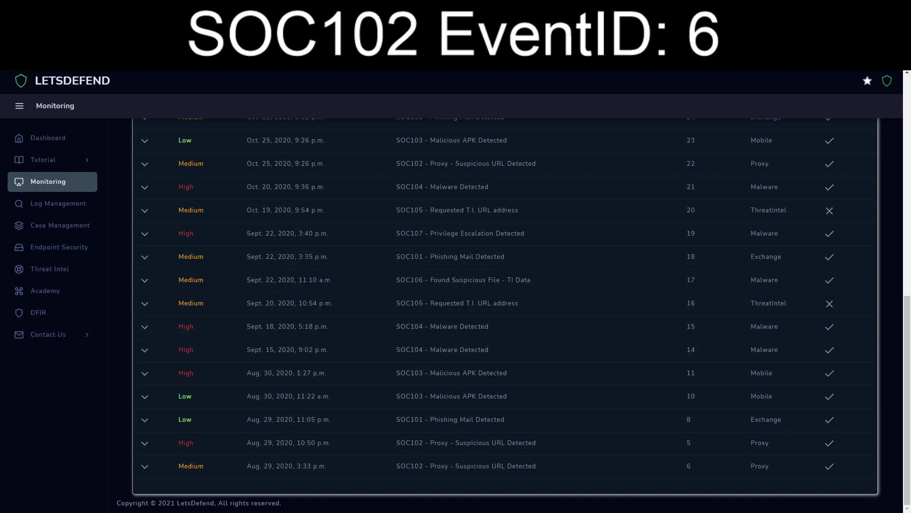
pyautogui.click(144, 466)
pyautogui.scroll(-3, 467, 304)
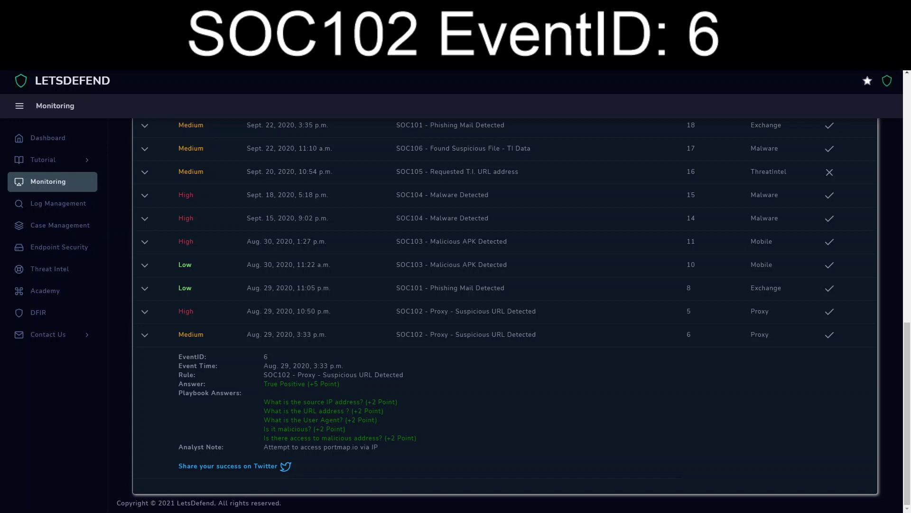
pyautogui.scroll(12, 514, 318)
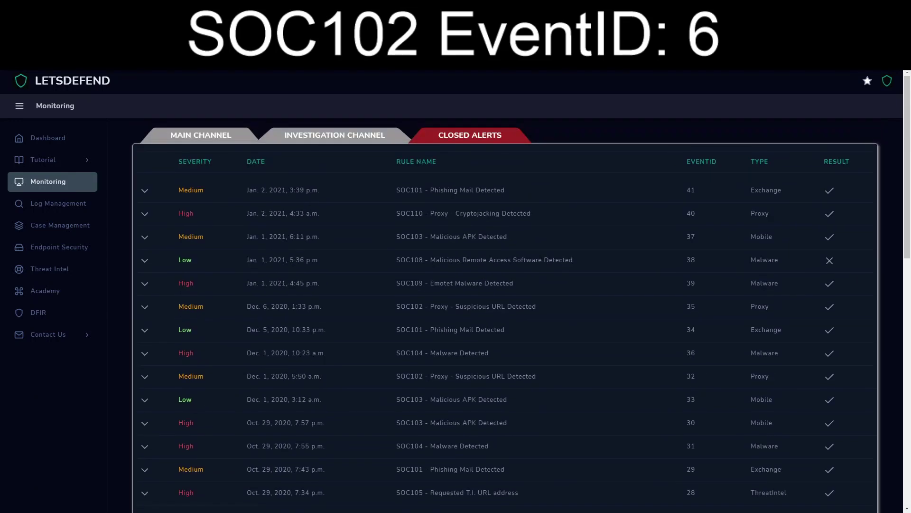
pyautogui.click(201, 136)
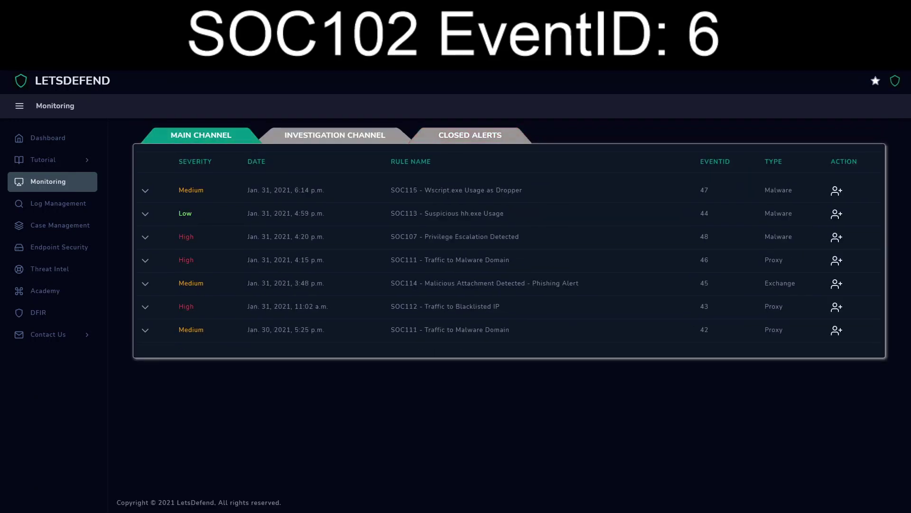